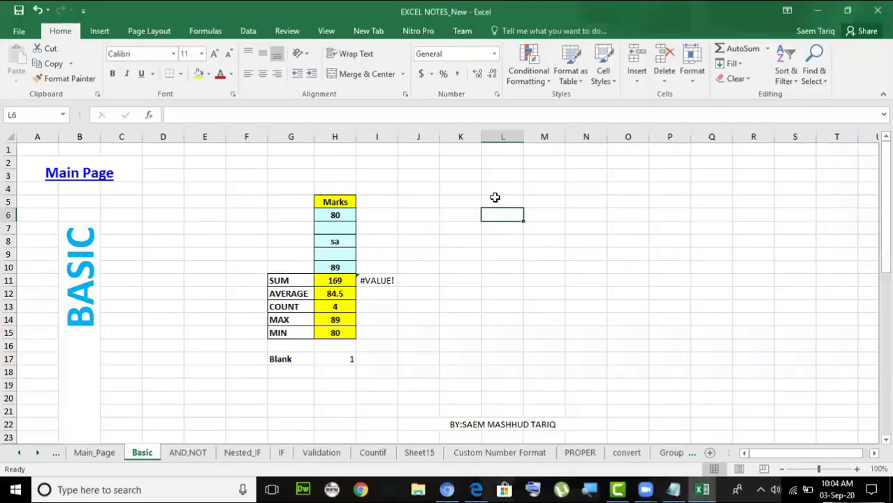
Define the workbook-scope name WE for cell L5 on the Basic sheet.
right_click(500, 203)
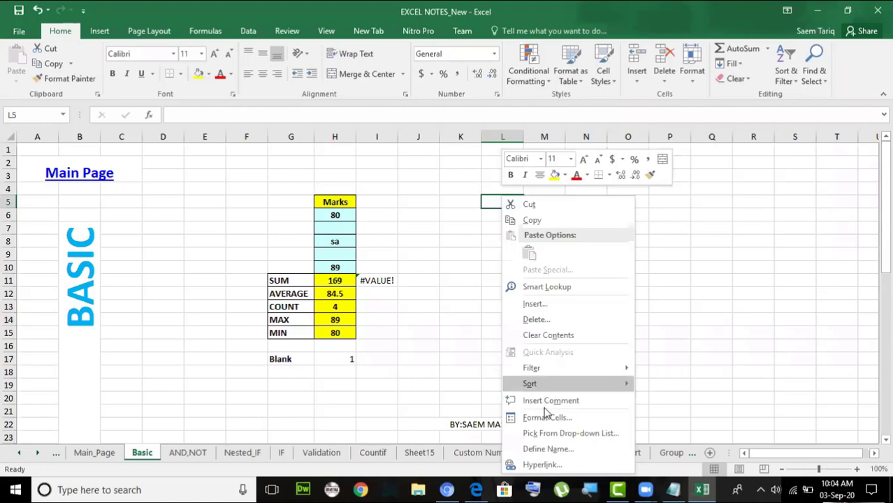
left_click(547, 449)
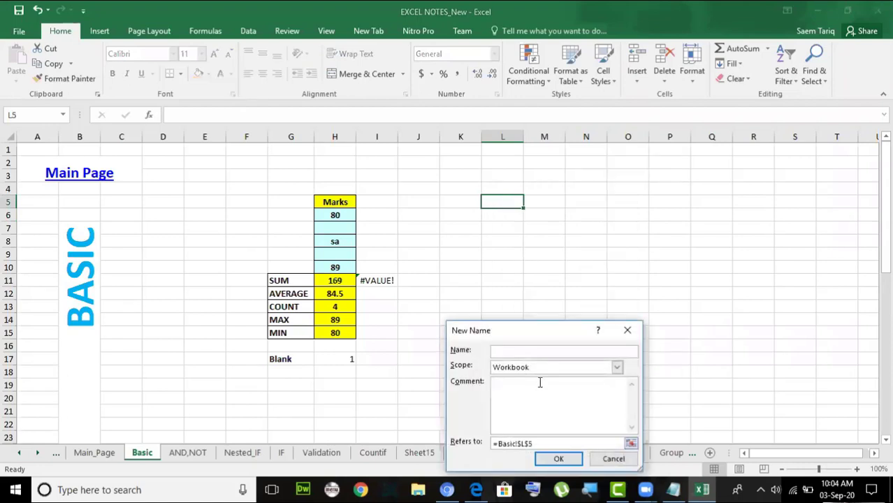
type("WE")
left_click(549, 462)
left_click(486, 311)
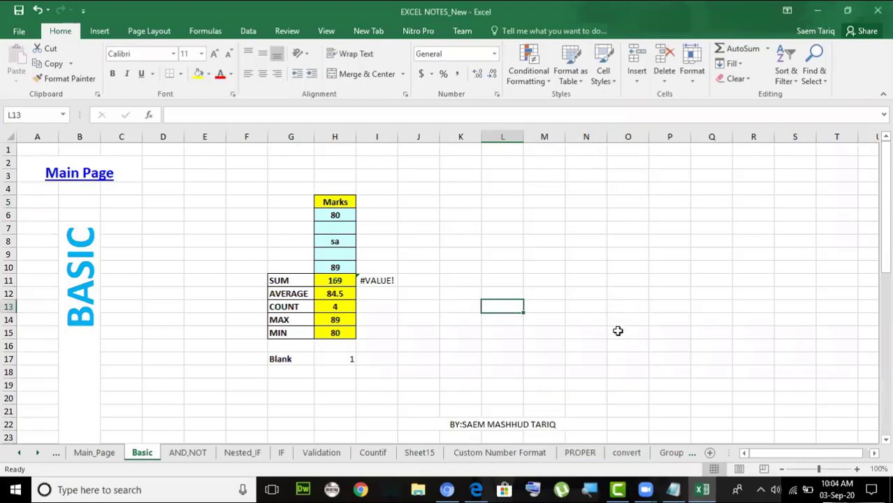
Go to the named cell WE from elsewhere on the sheet by entering its name.
left_click(618, 332)
left_click(42, 114)
type("WE")
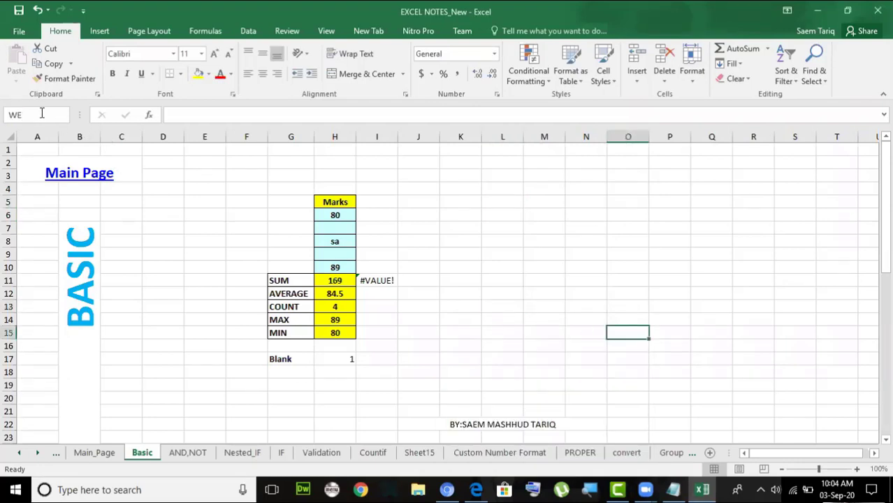
key("Return")
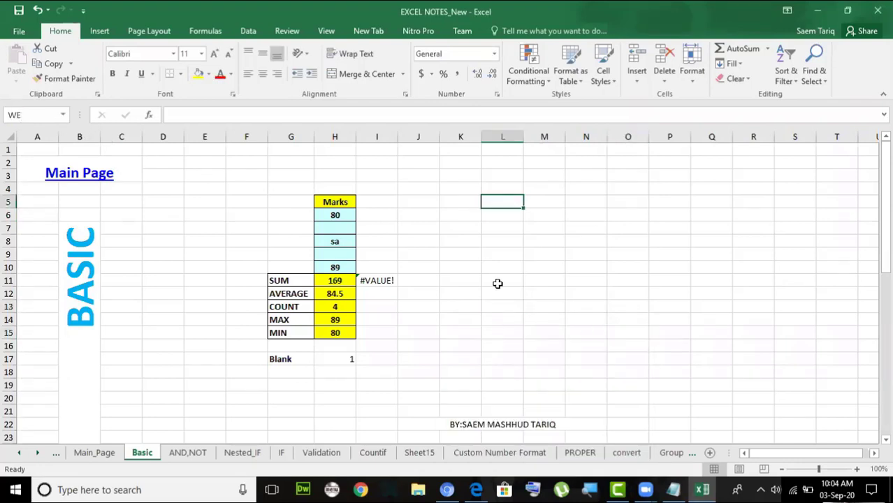
Define the workbook-scope name T for the cell range N5:Q16.
left_click_drag(587, 204, 720, 347)
right_click(635, 258)
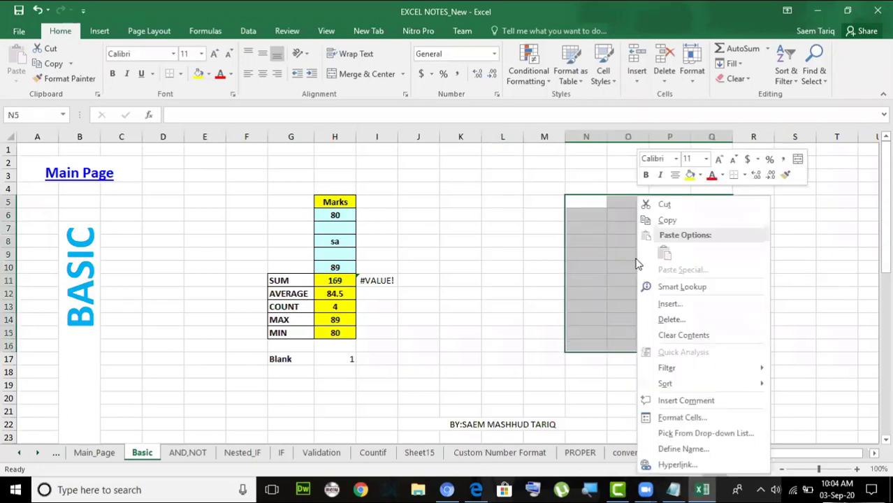
left_click(680, 449)
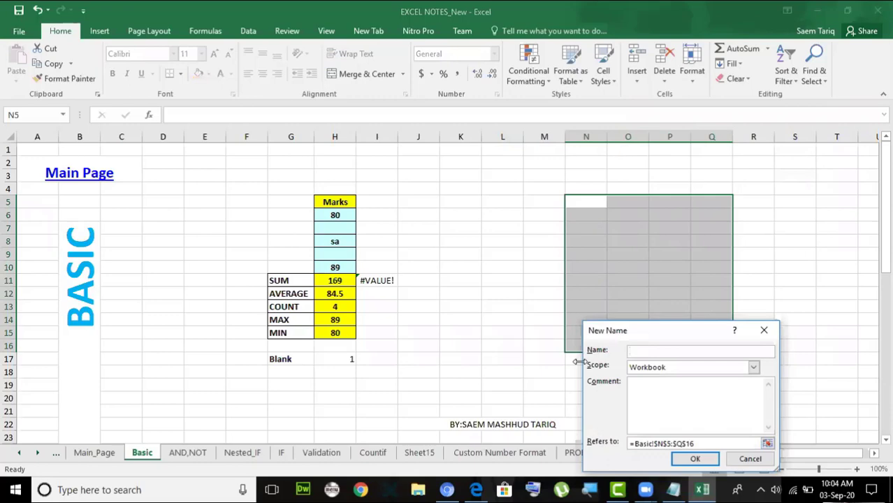
type("T")
left_click(695, 460)
Go to the named range T from elsewhere on the sheet by entering its name.
left_click(545, 359)
left_click(38, 113)
type("T")
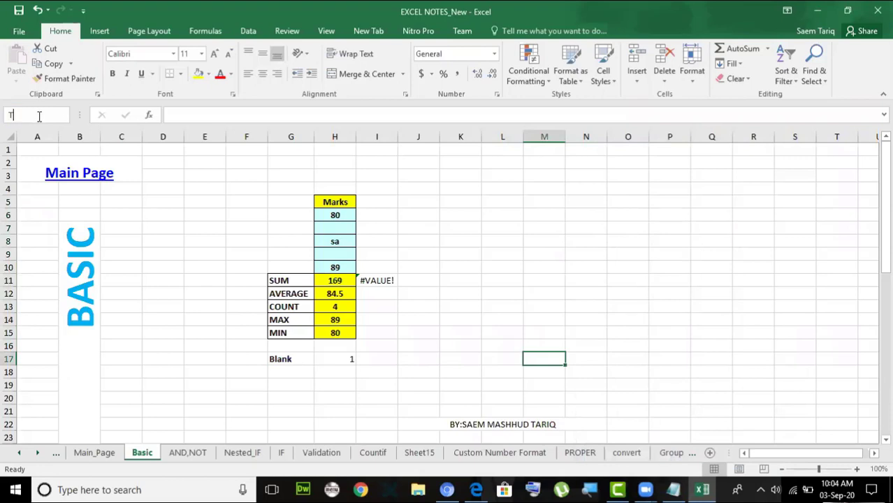
key("Return")
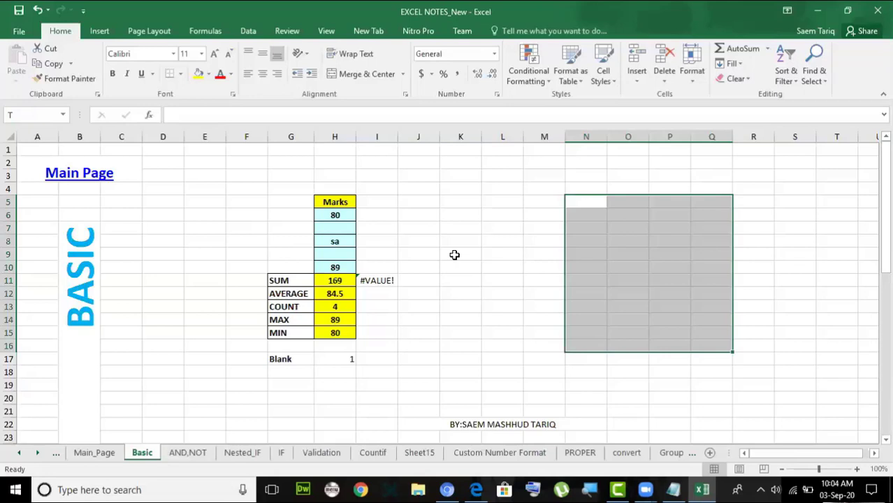
Examine the formulas of the SUM, AVERAGE and COUNT rows in H11:H13 and the marks range H6:H10 they use.
left_click(479, 255)
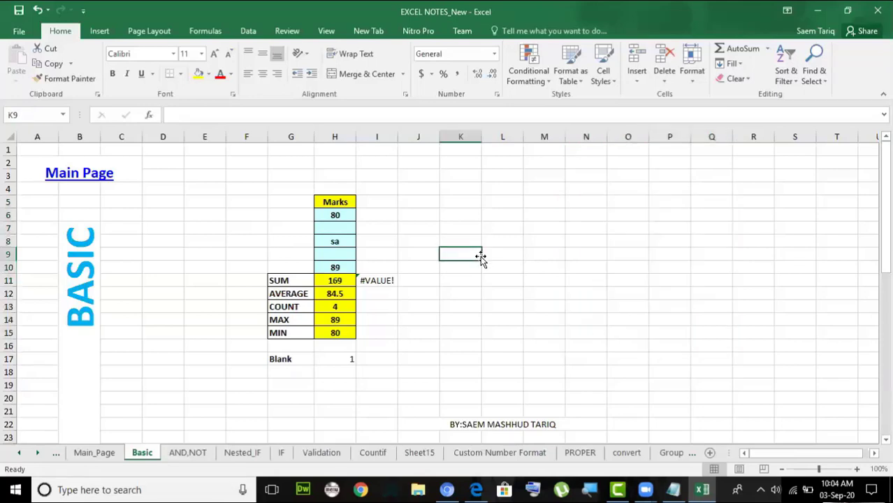
left_click(195, 116)
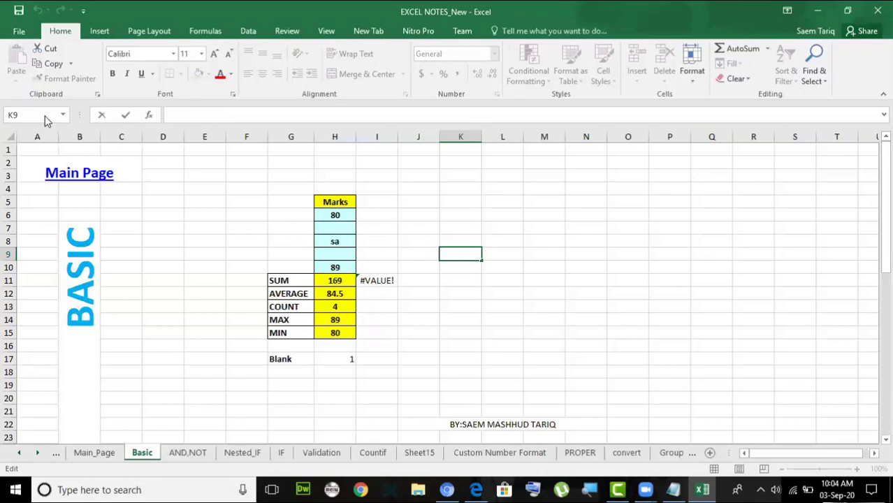
left_click(333, 280)
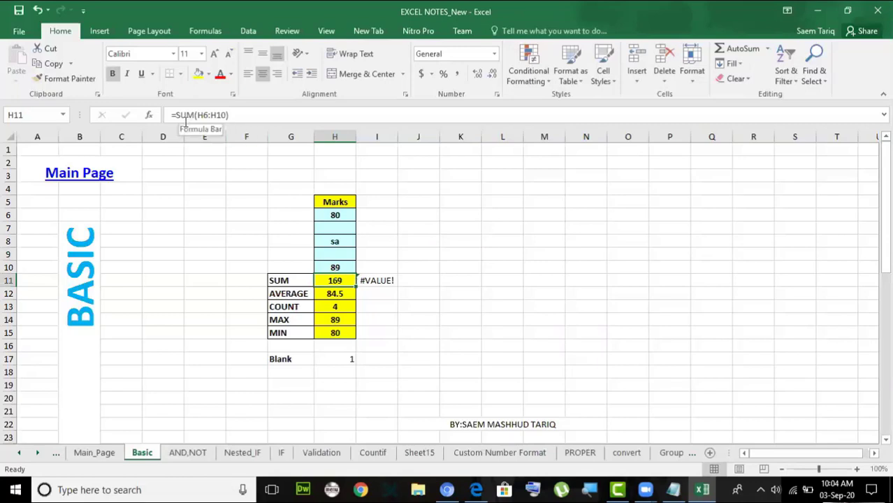
left_click(225, 116)
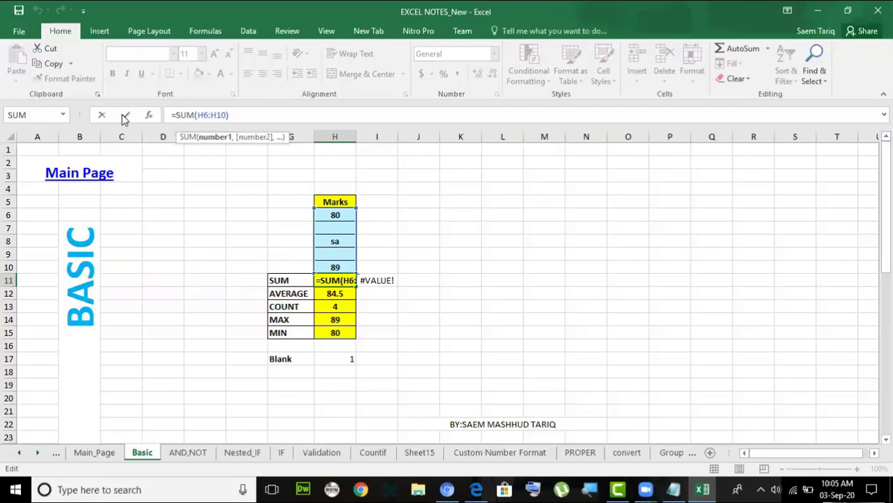
key("ctrl+Return")
left_click_drag(339, 215, 342, 268)
left_click(340, 294)
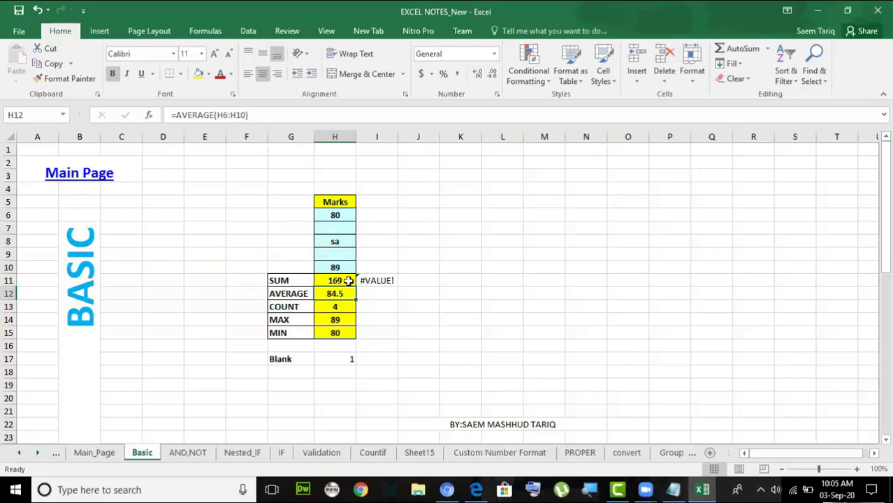
left_click(346, 306)
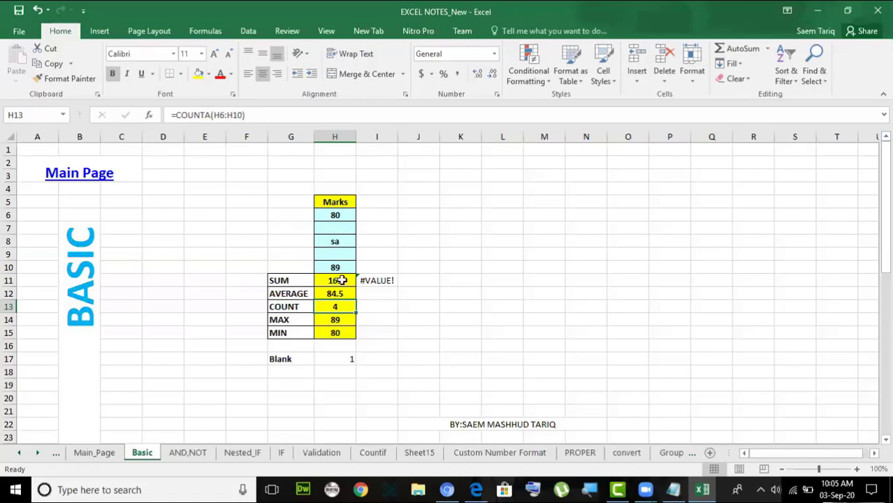
Enter the mark 34 in the empty cell H9.
left_click(342, 225)
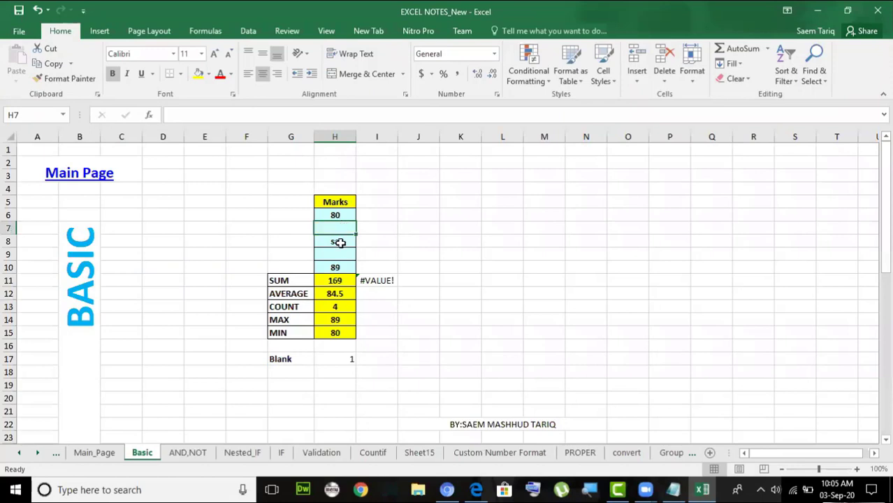
left_click(343, 255)
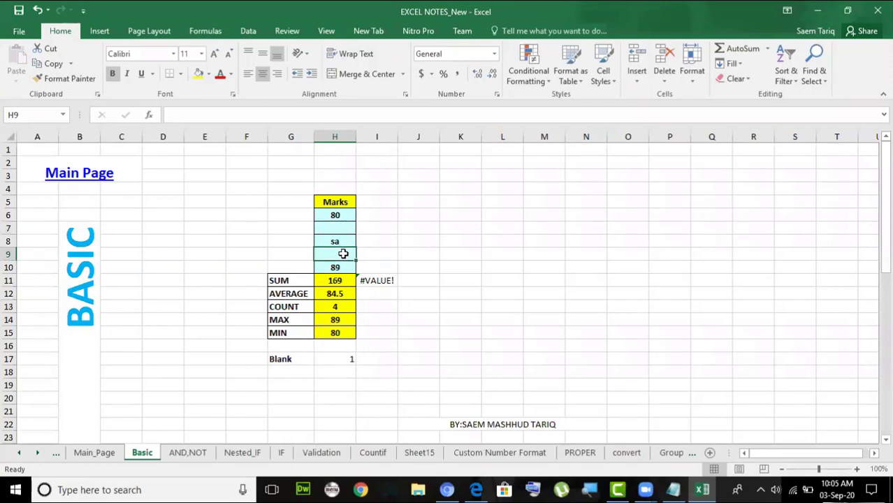
type("34")
left_click(399, 316)
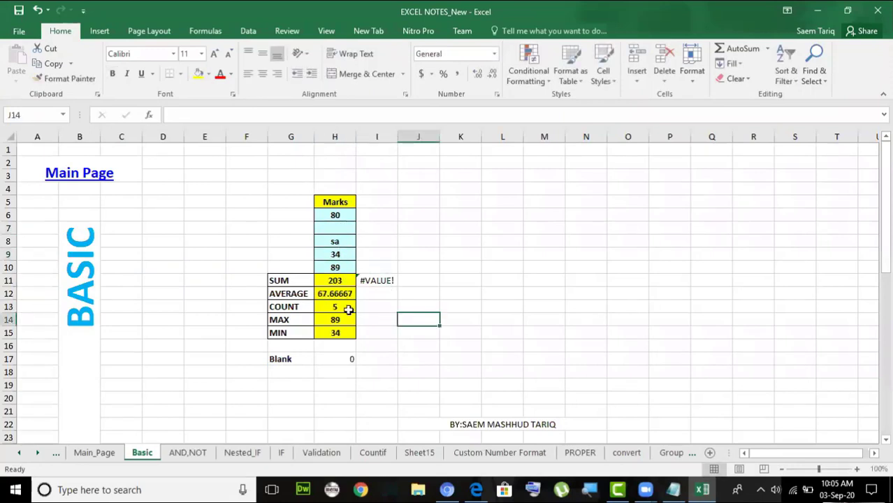
Change the function in cell H13 to COUNT over H6:H10.
left_click(348, 310)
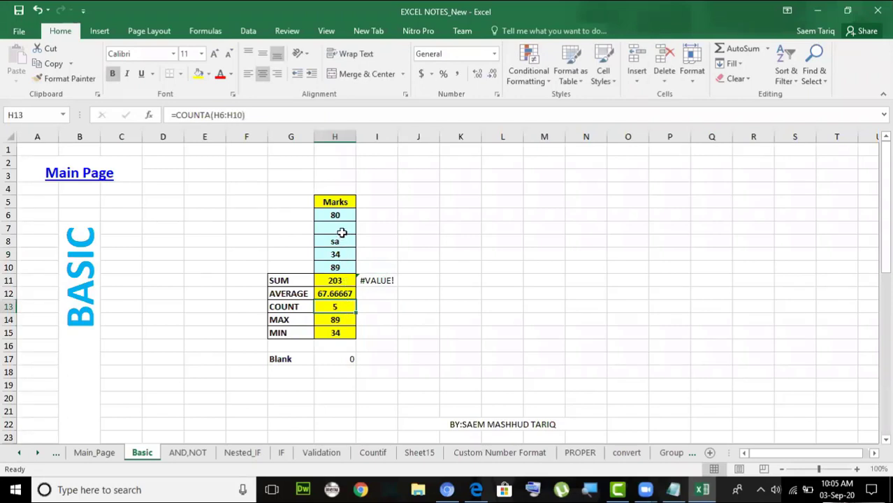
left_click(208, 115)
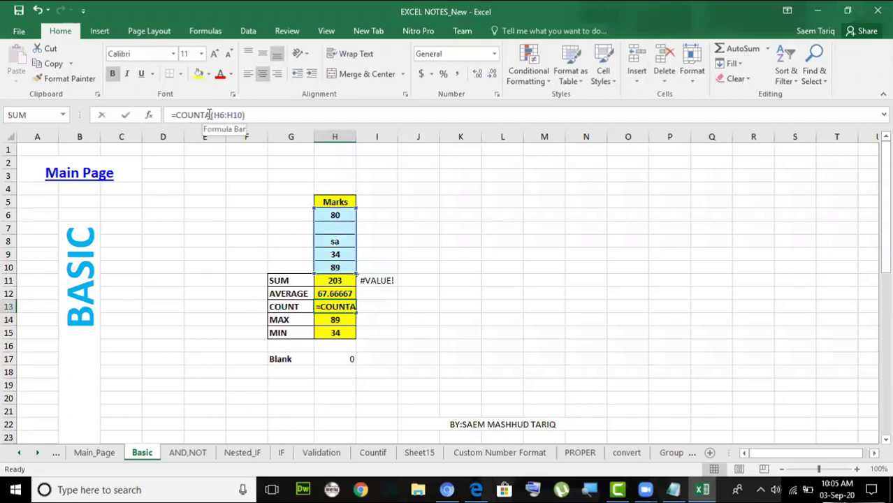
key("BackSpace")
key("Return")
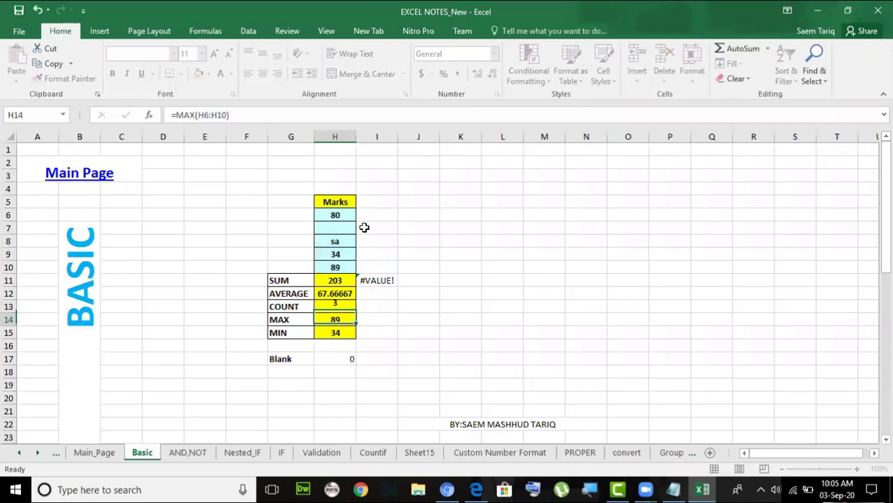
Compare the COUNT formula in H13 with the contents of the marks cells H6, H7 and H8.
left_click(347, 306)
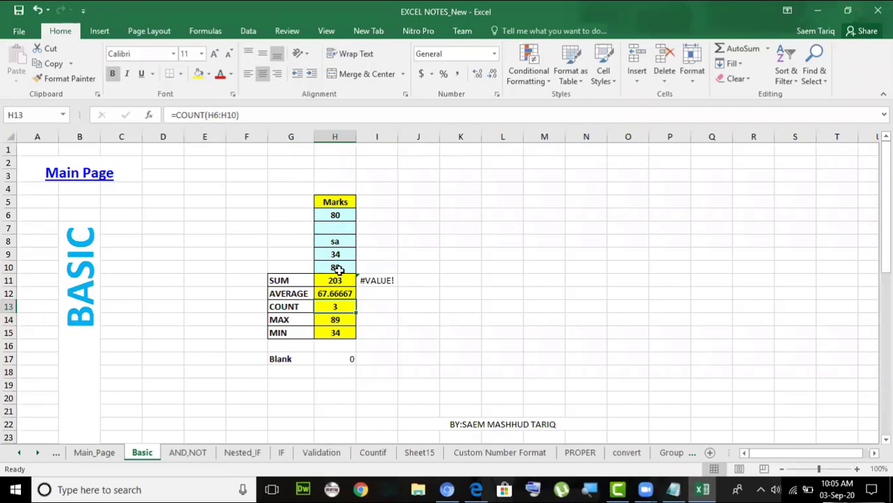
left_click(339, 228)
left_click(336, 240)
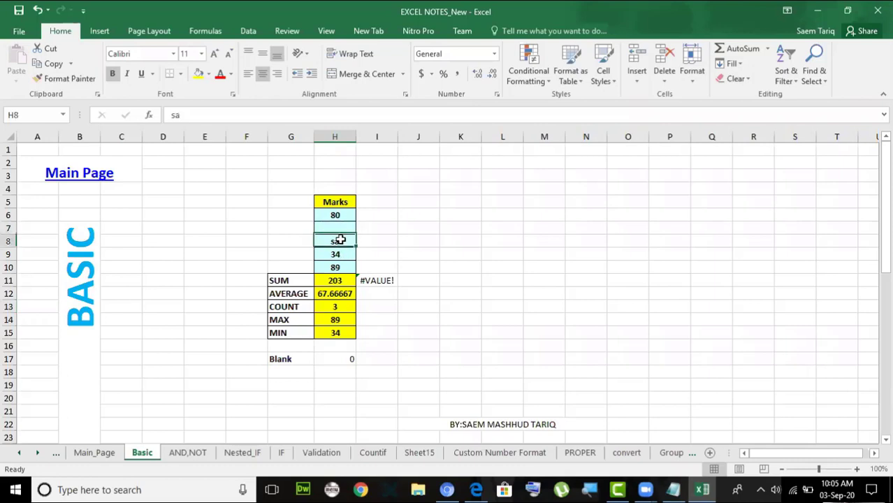
left_click(336, 214)
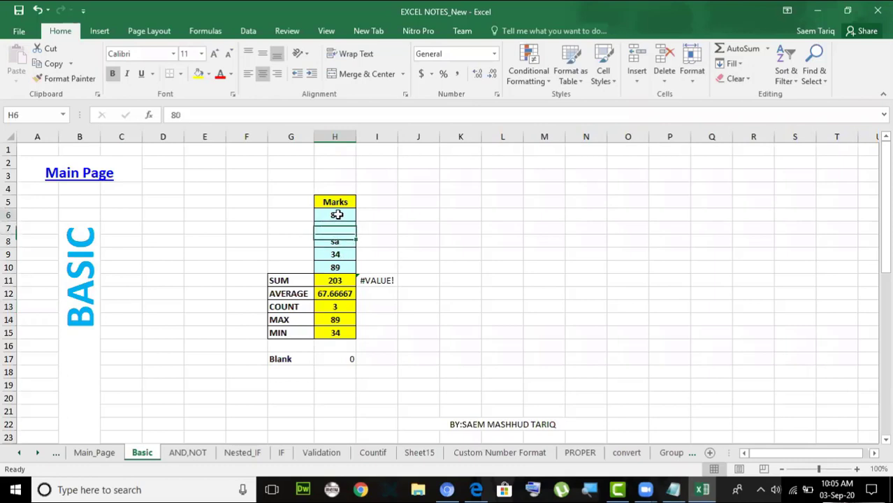
Change the function in cell H13 back to COUNTA over H6:H10.
left_click(346, 302)
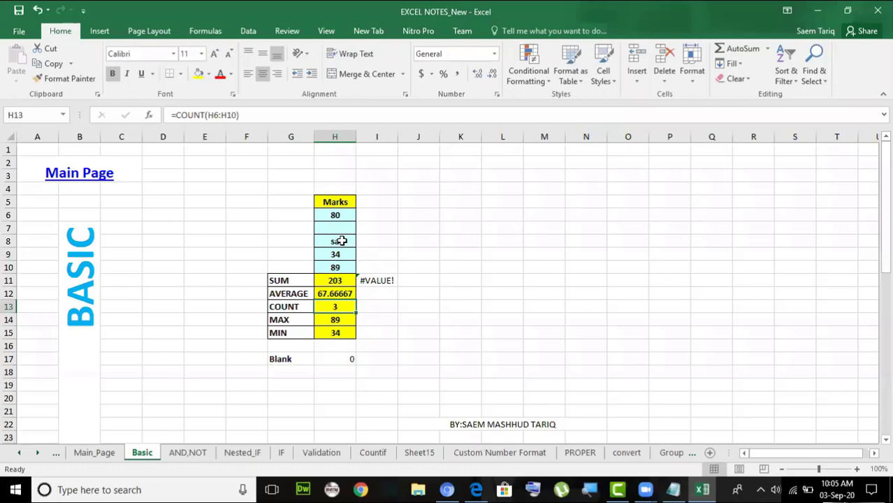
left_click(206, 115)
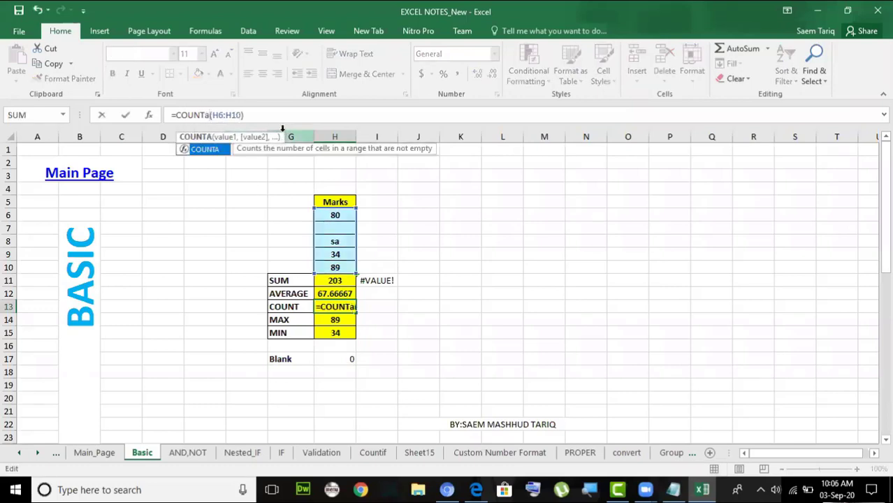
key("Return")
left_click(335, 306)
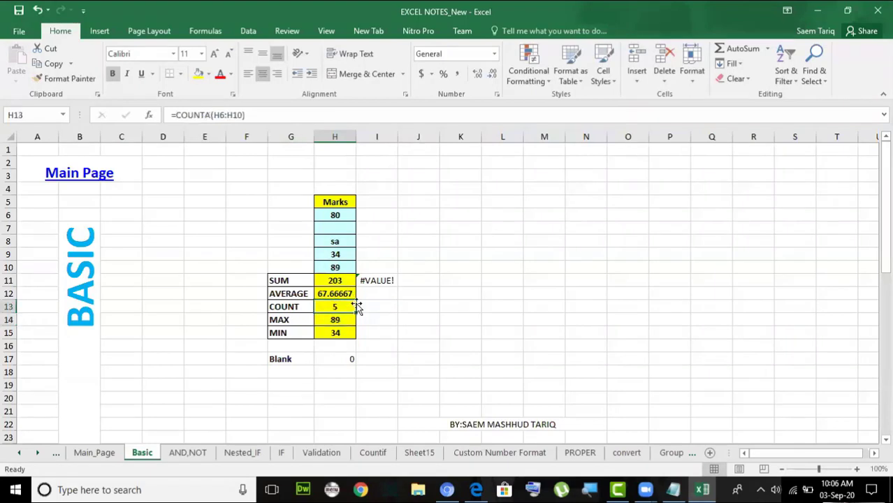
Clear the invisible blank character from the seemingly empty marks cell H7 and check the COUNTA cell H13.
left_click(341, 228)
double_click(345, 228)
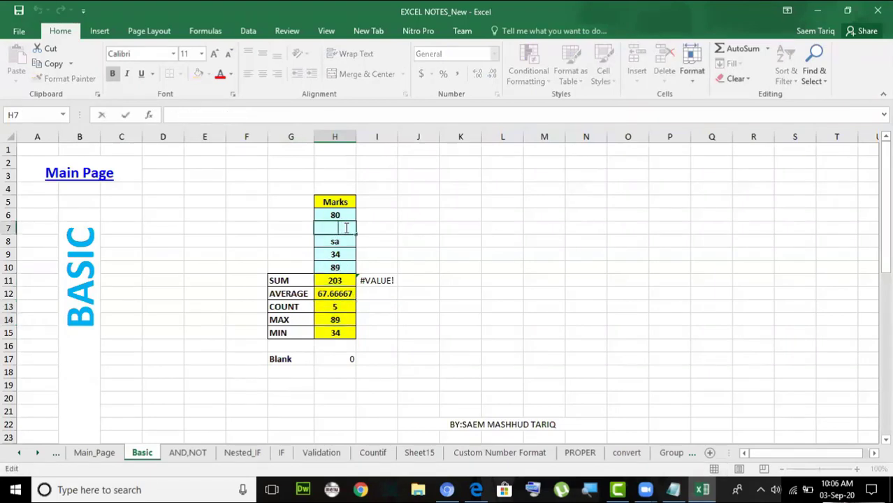
left_click(407, 223)
left_click(343, 307)
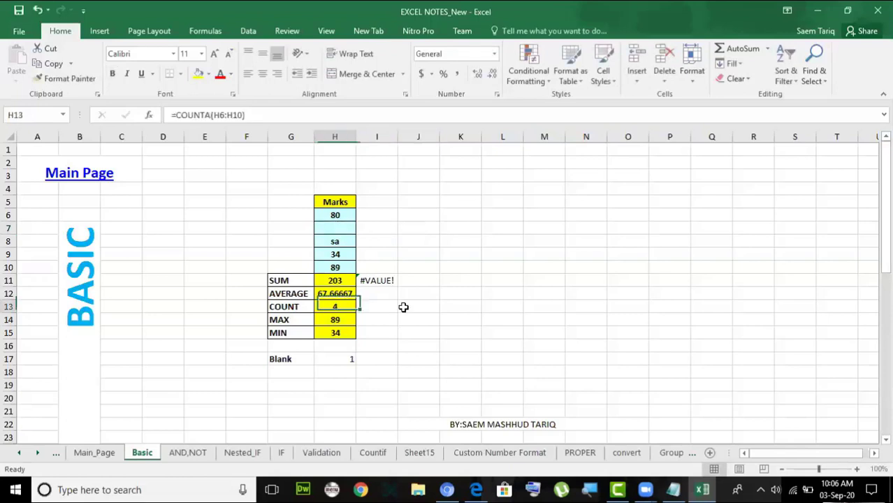
Check marks cells H6, H9 and H10 against the COUNTA formula, and inspect the contents of H7.
left_click(336, 213)
left_click(343, 255)
left_click(341, 267)
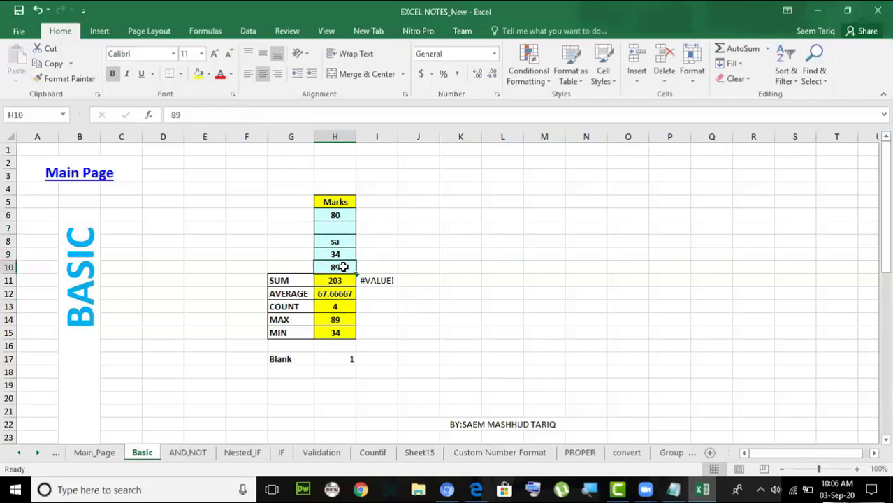
left_click(337, 308)
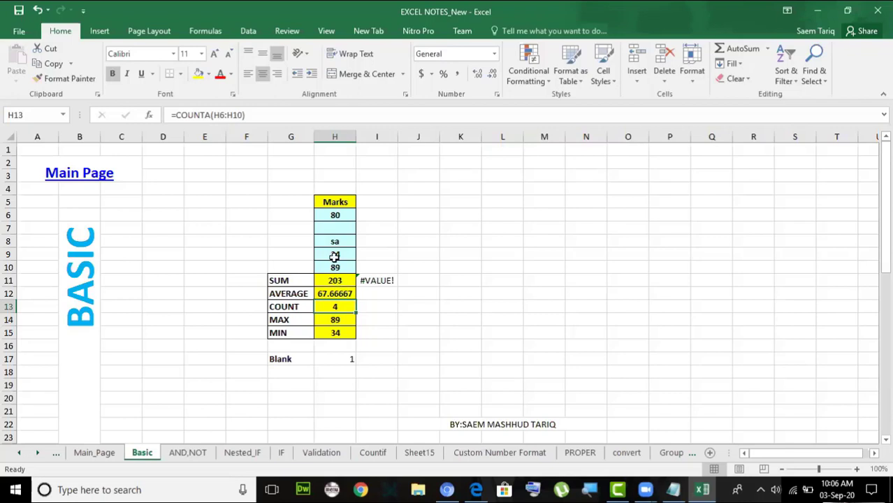
left_click(347, 228)
left_click(349, 228)
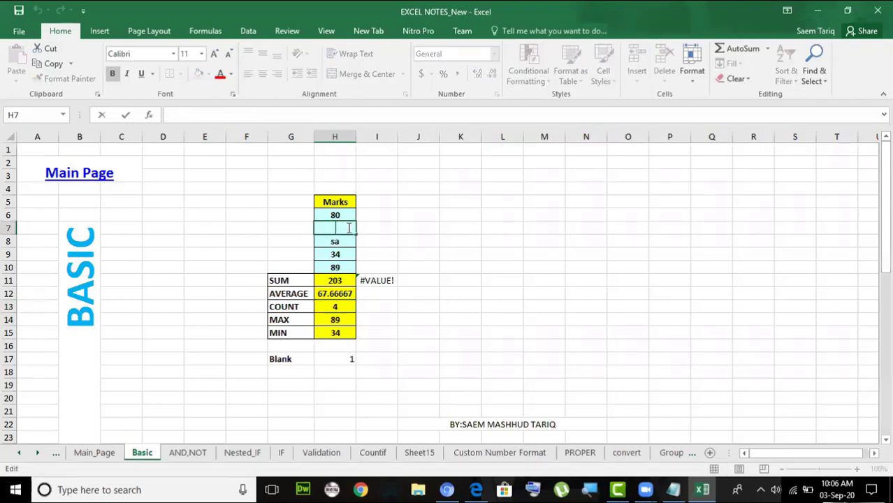
key("Return")
Change the function in cell H13 from COUNTA to COUNTBLANK over H6:H10 and review the cell.
left_click(336, 307)
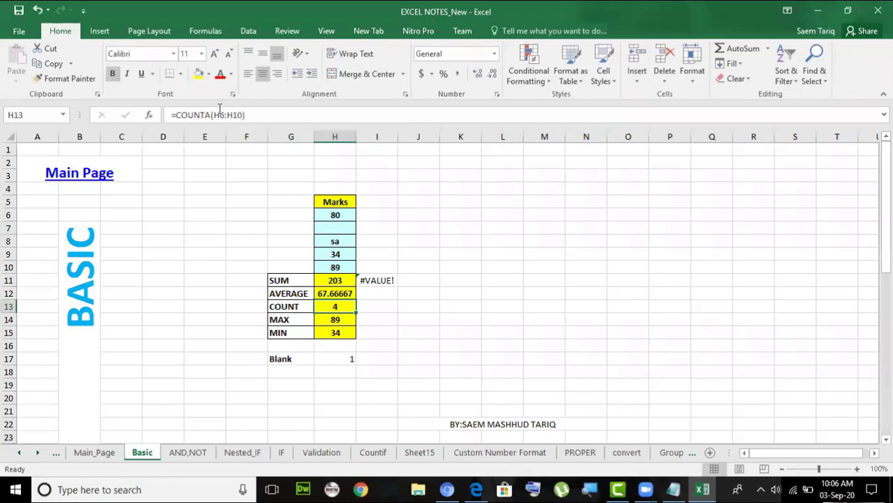
left_click(211, 114)
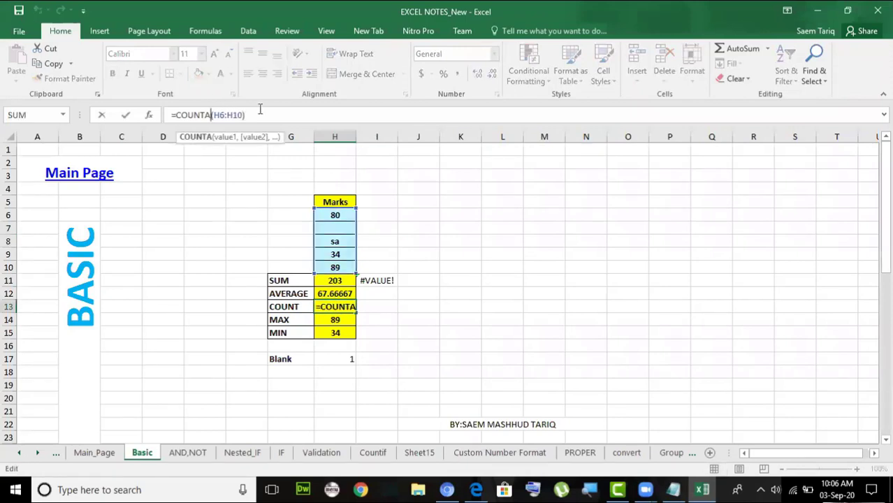
type("BLANK")
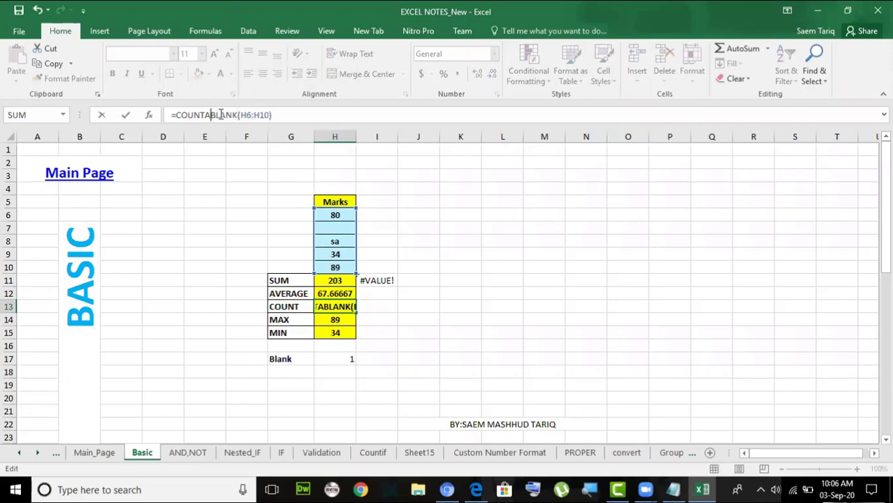
key("Left")
key("Left")
key("Left")
key("Left")
key("Left")
key("BackSpace")
key("Return")
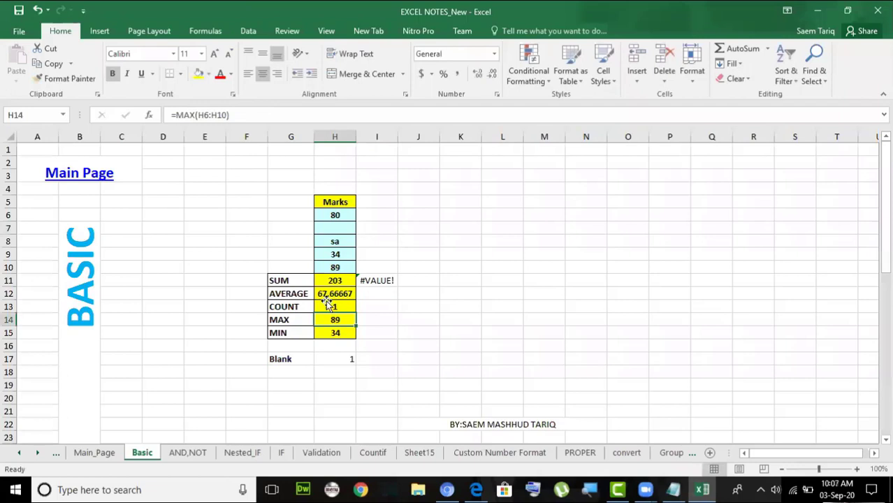
left_click(327, 306)
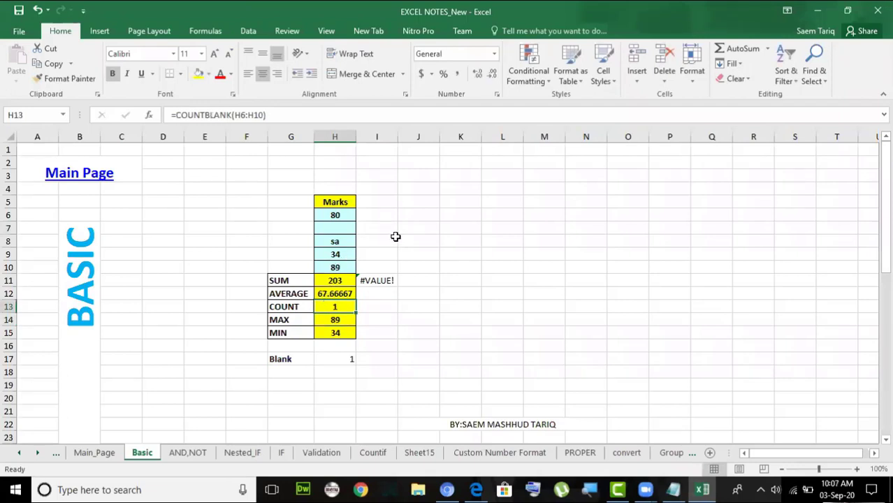
Enter a space in the empty marks cell H7 and check the COUNTBLANK cell H13.
double_click(347, 231)
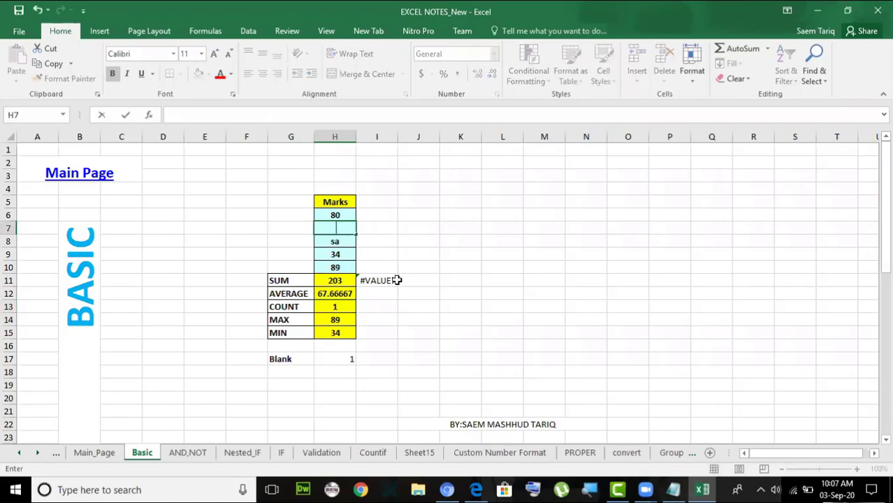
left_click(434, 297)
left_click(339, 309)
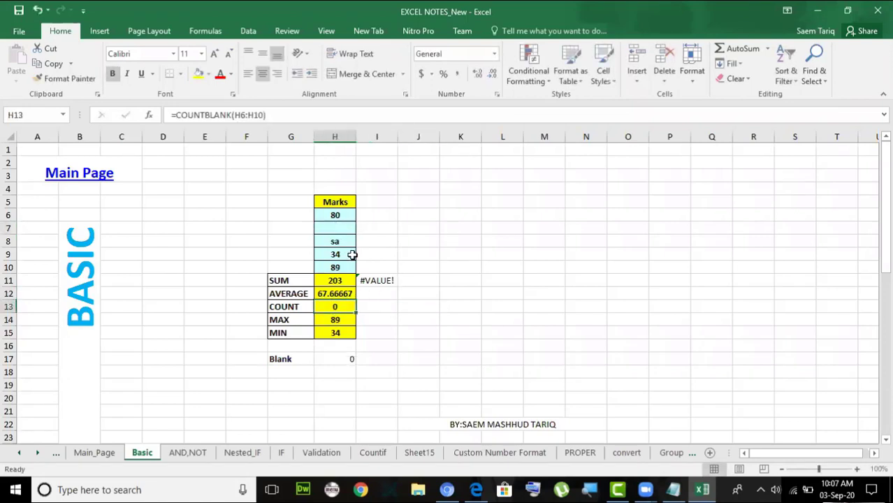
Remove the space from marks cell H7 and check the COUNTBLANK cell H13 again.
left_click(342, 229)
double_click(345, 228)
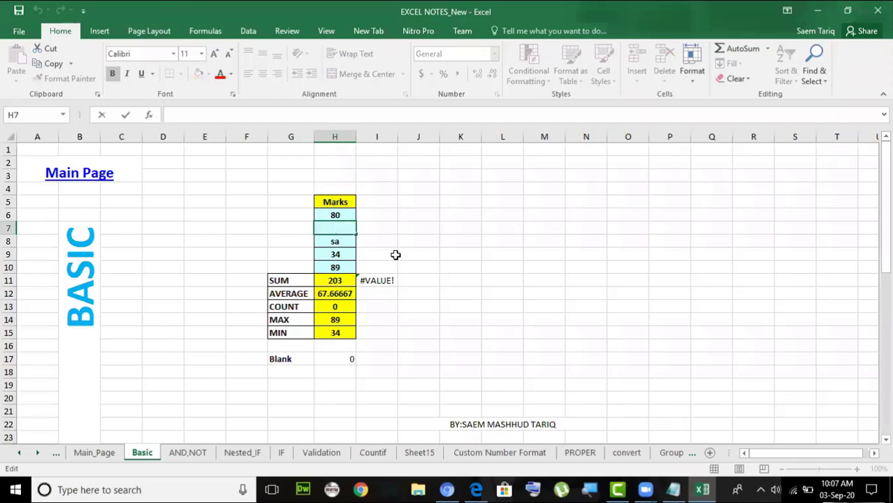
left_click(455, 290)
left_click(336, 311)
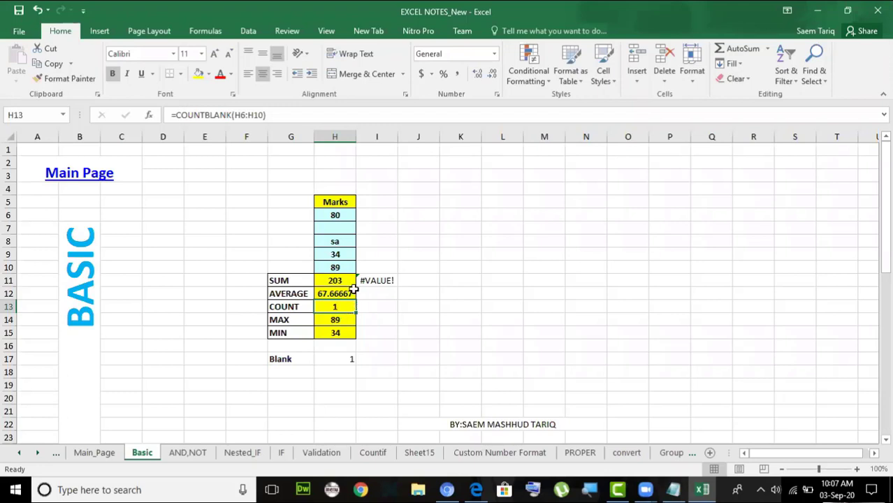
Enter LGS in marks cell H7 and check the COUNTBLANK cell H13 against the marks range H6:H10.
left_click(339, 229)
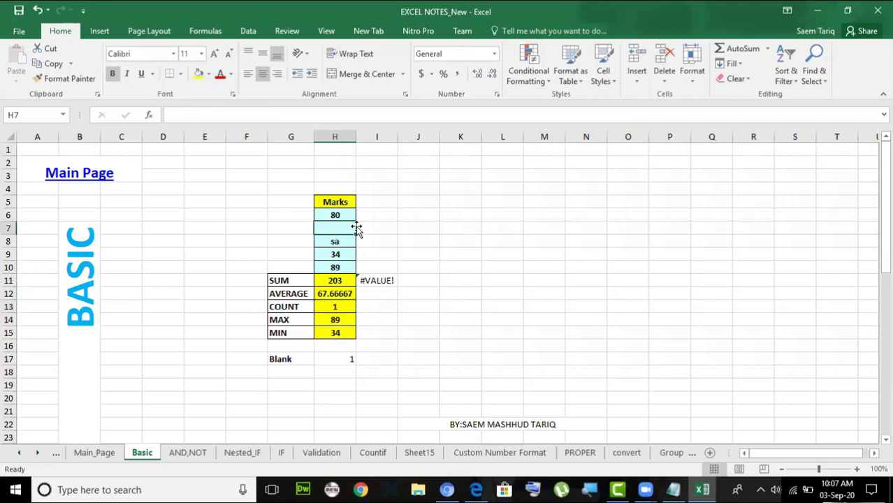
type("LGS")
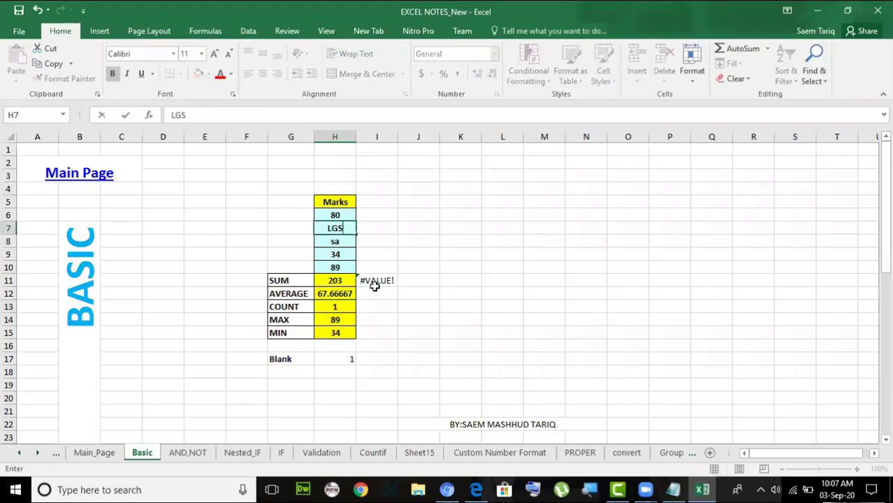
left_click(375, 283)
left_click(343, 307)
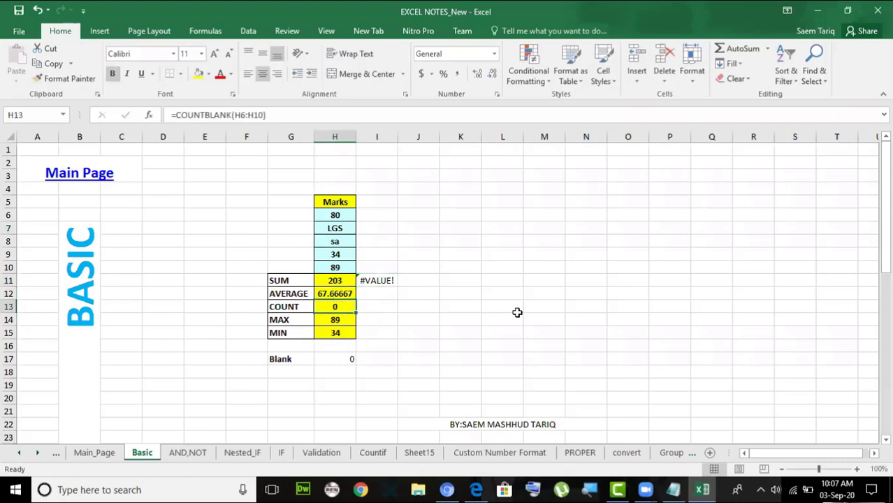
left_click_drag(346, 215, 337, 269)
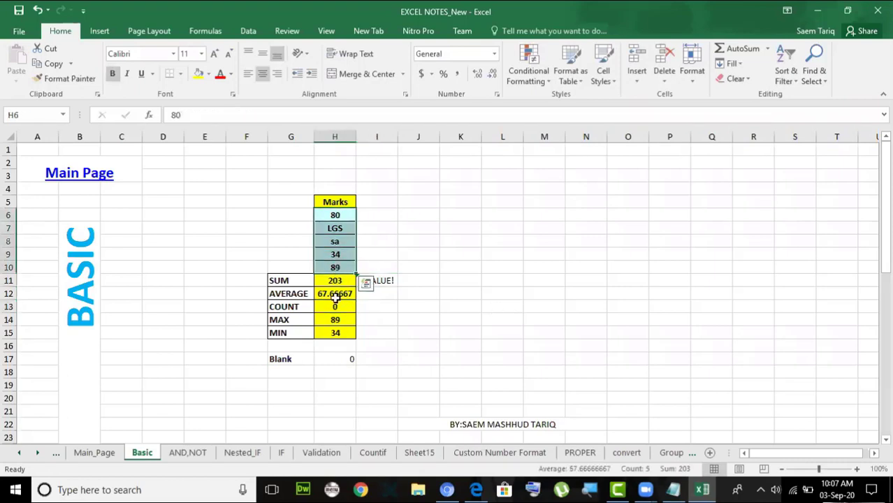
Replace the COUNTBLANK formula in cell H13 with COUNTA over the marks range H6:H10.
left_click(335, 307)
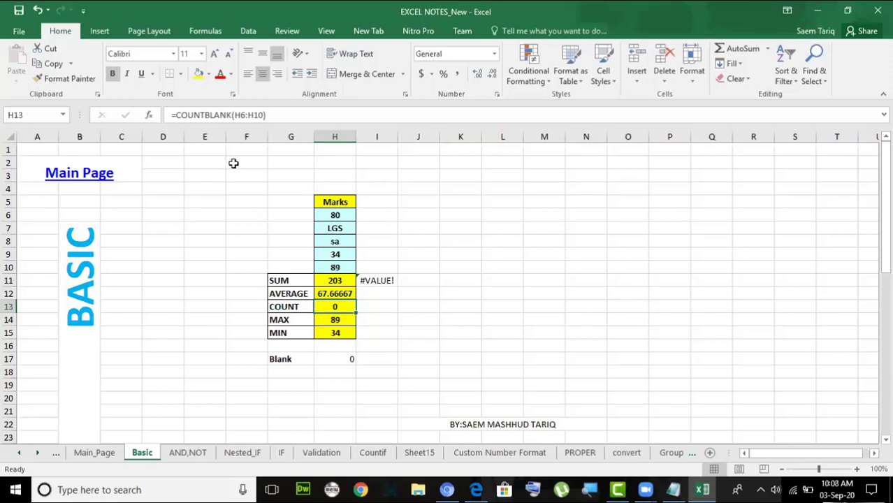
left_click(289, 116)
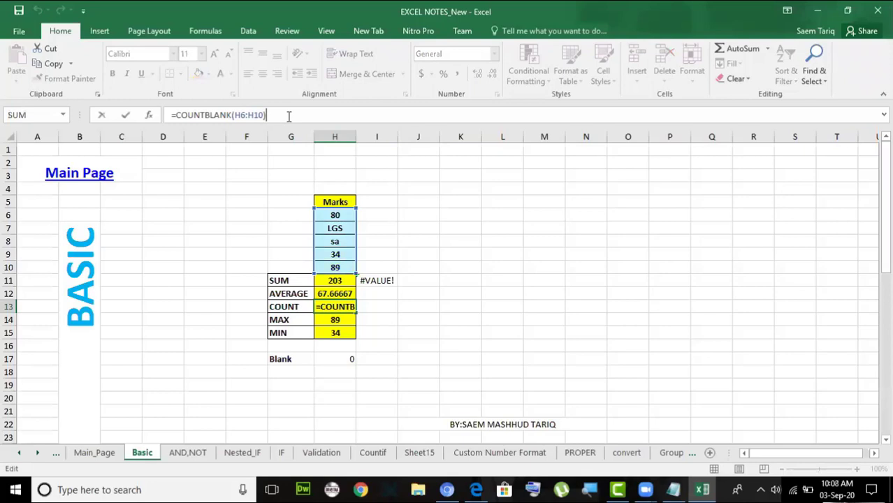
key("BackSpace")
key("BackSpace")
key("BackSpace")
key("BackSpace")
key("BackSpace")
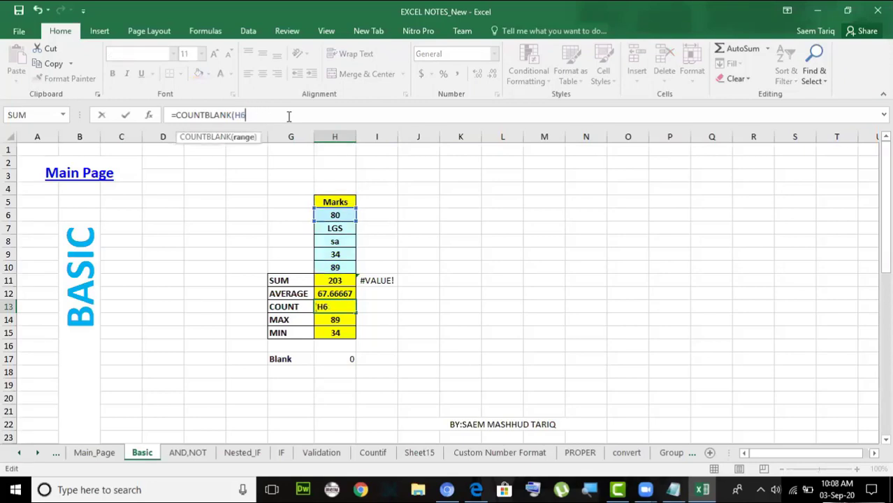
key("BackSpace")
key("BackSpace")
key("BackSpace")
key("BackSpace")
key("BackSpace")
key("BackSpace")
key("BackSpace")
key("BackSpace")
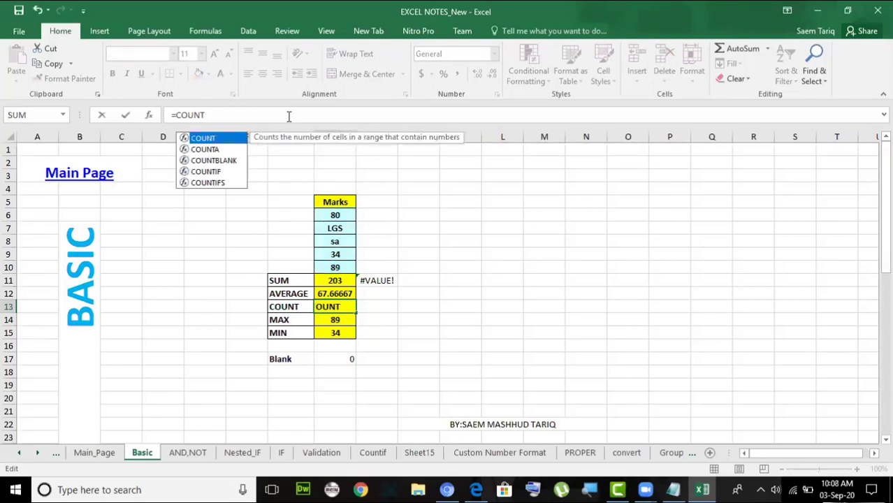
type("A()")
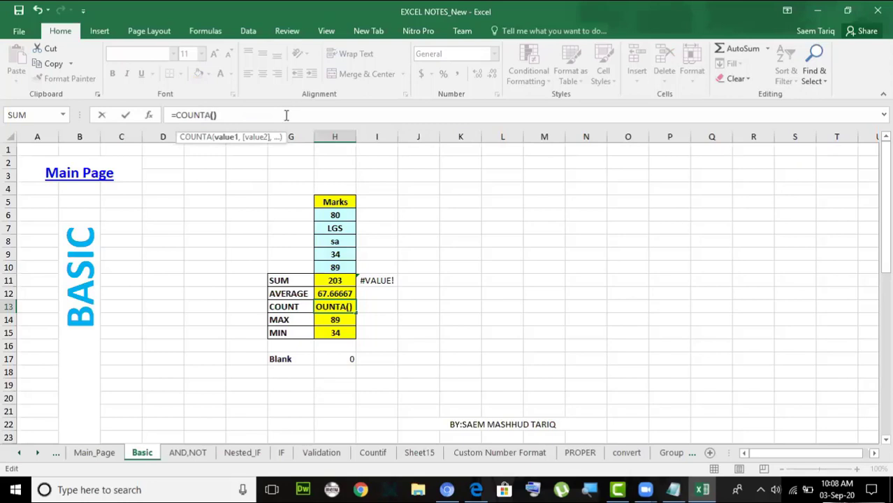
left_click_drag(324, 215, 331, 271)
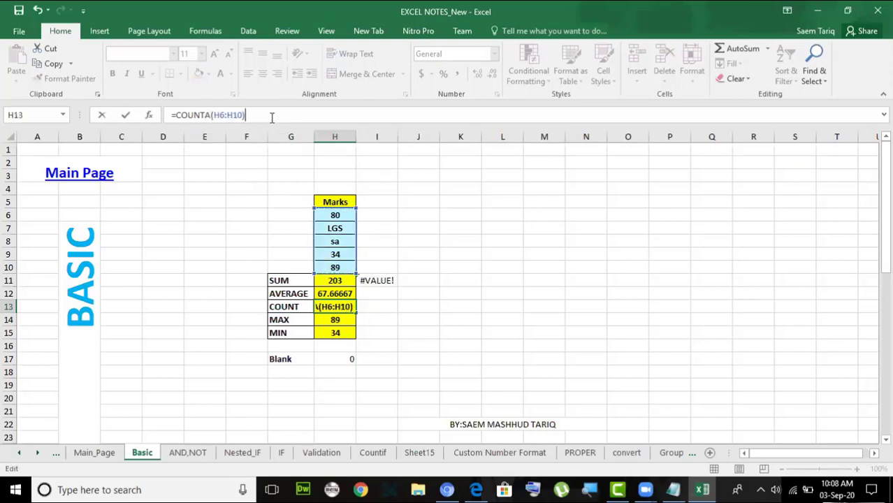
Extend the H13 formula to subtract COUNT of H6:H10 from the COUNTA result, and review the cell.
type("-COUNT()")
left_click(280, 114)
left_click(335, 217)
left_click_drag(335, 216, 337, 271)
key("Return")
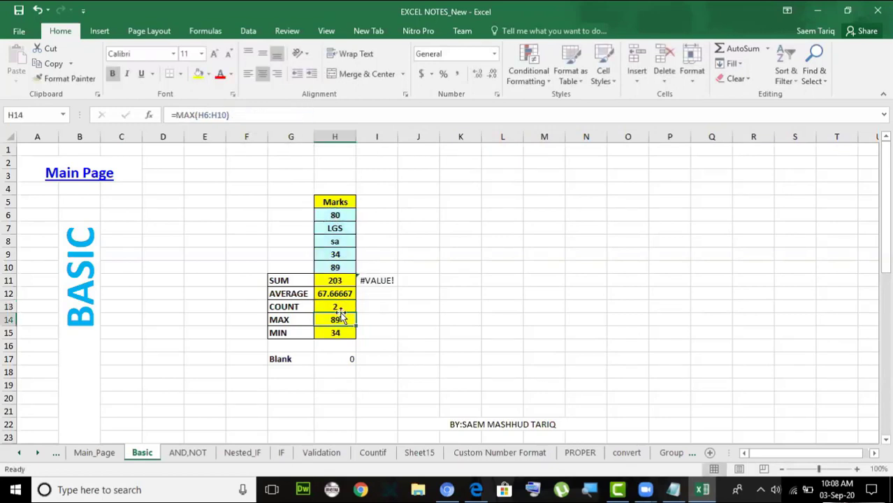
left_click(336, 308)
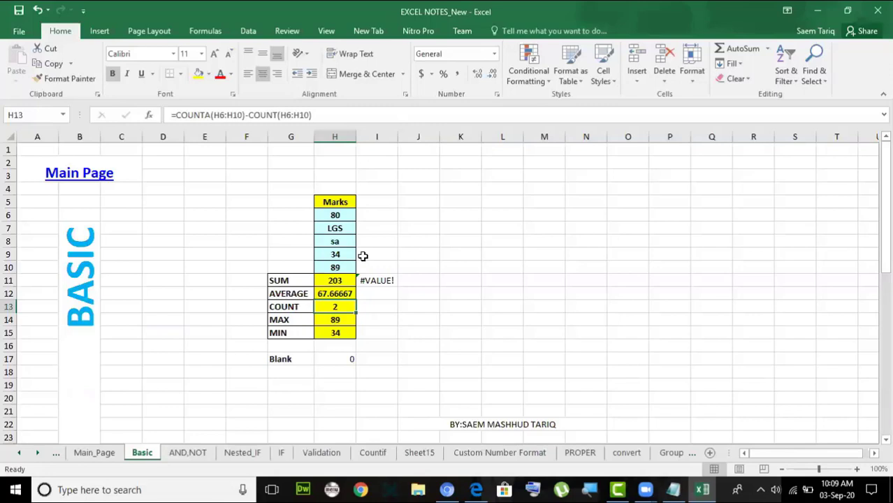
Inspect the MAX formula in H14 and the MIN formula in H15.
left_click(336, 321)
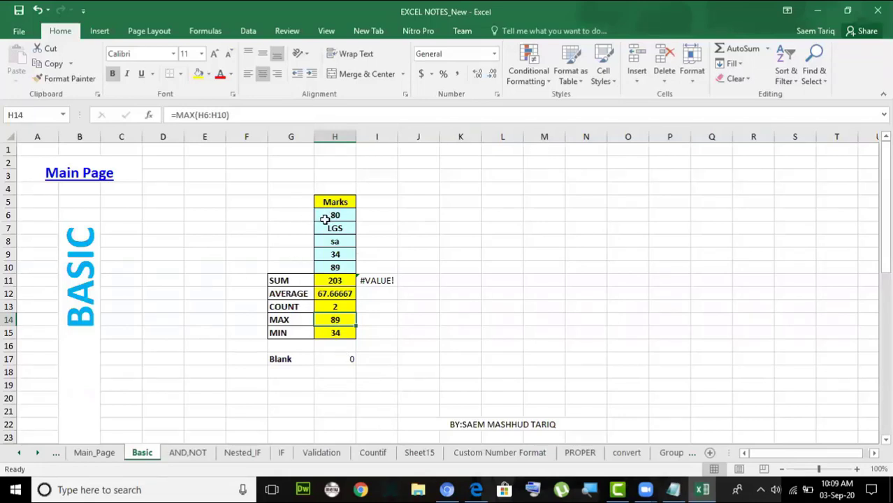
left_click(328, 333)
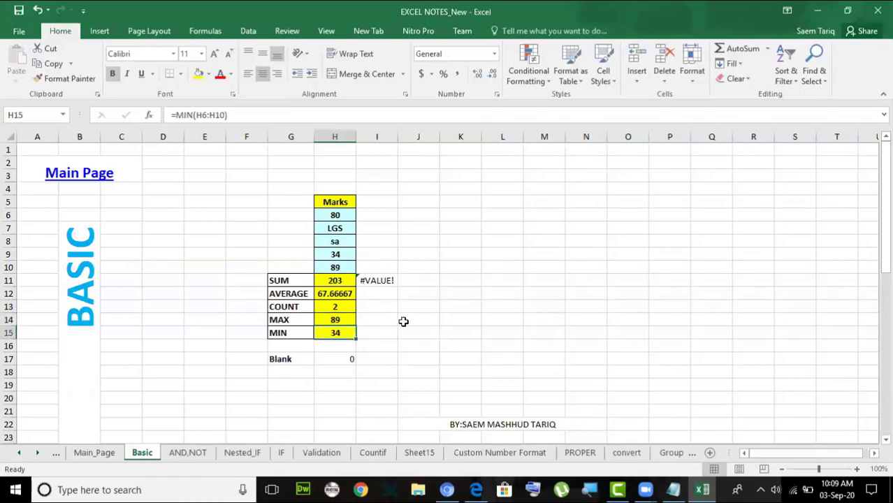
left_click(332, 320)
left_click(335, 332)
left_click(344, 320)
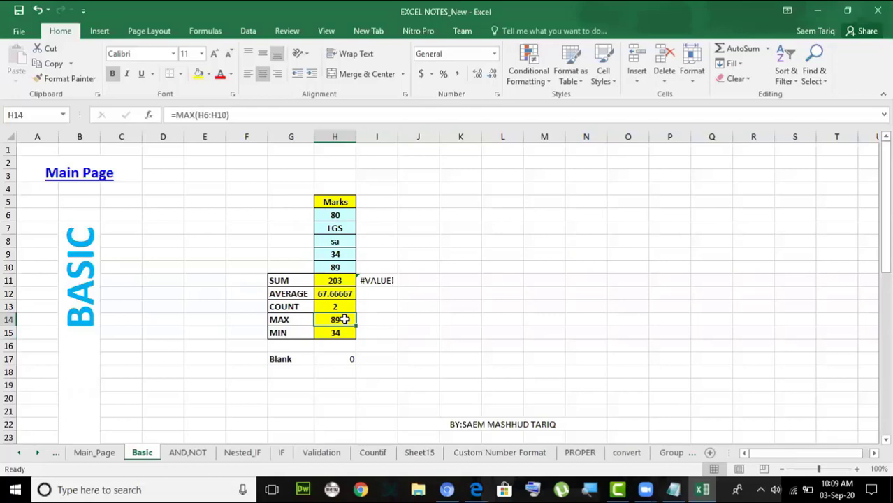
Return to the Main_Page sheet and open the IF sheet from the IGCSE ICT functions list.
left_click(85, 182)
key("ctrl+Page_Up")
scroll(280, 304, "down", 2)
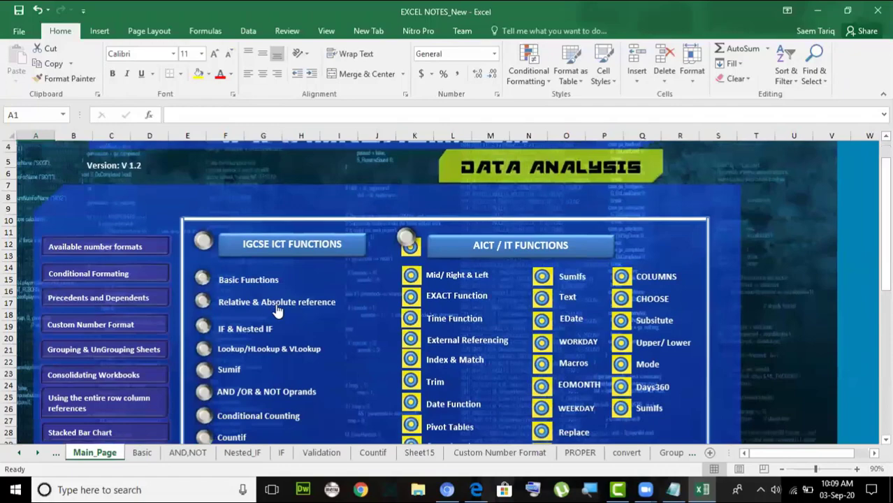
left_click(253, 289)
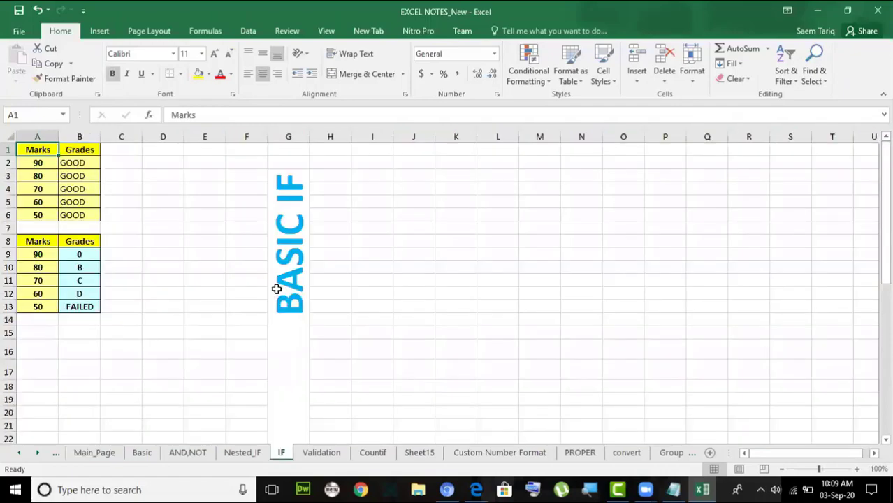
Examine the arguments of the IF formula in grade cell B2.
left_click(80, 165)
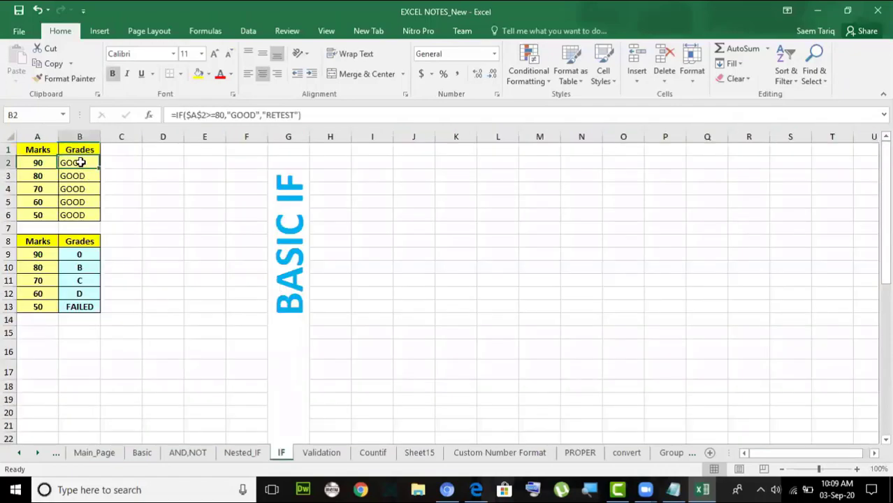
left_click(224, 114)
left_click(299, 114)
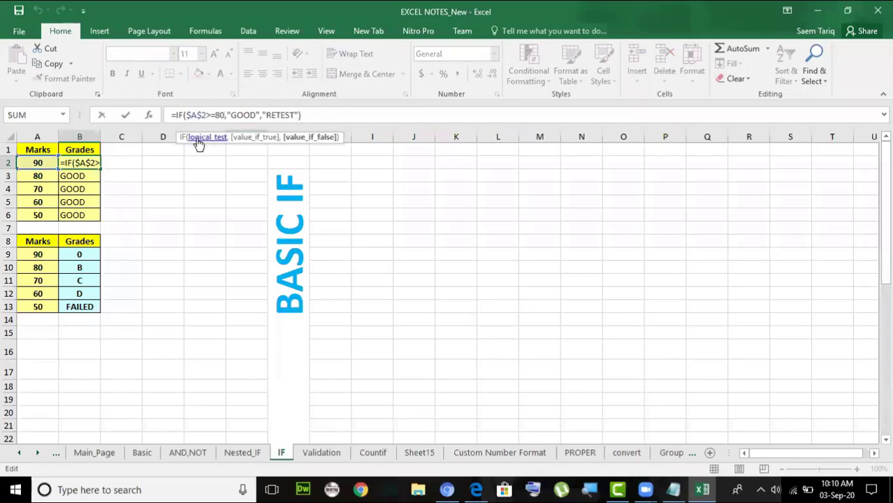
left_click(125, 115)
Clear the grades in B2:B6 and start an empty IF formula in cell B2.
left_click_drag(82, 166, 84, 211)
key("Delete")
left_click(86, 163)
left_click(181, 116)
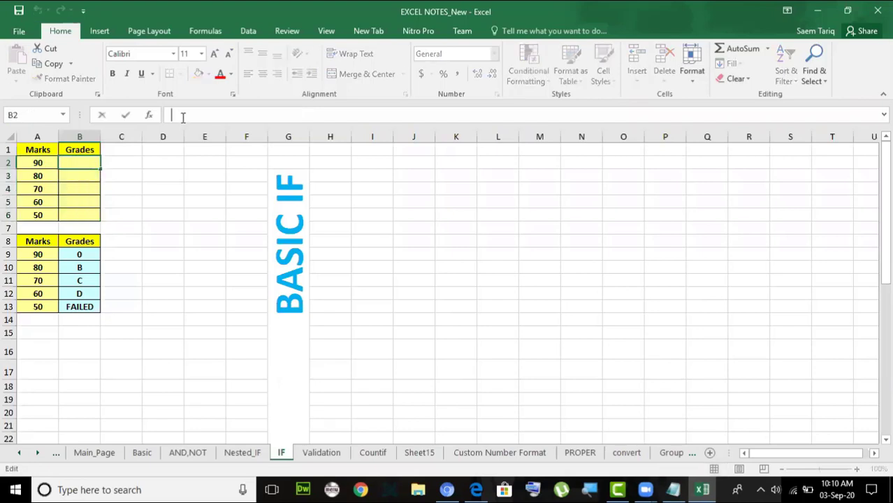
type("=if")
key("Tab")
type(")")
left_click(183, 118)
left_click(184, 116)
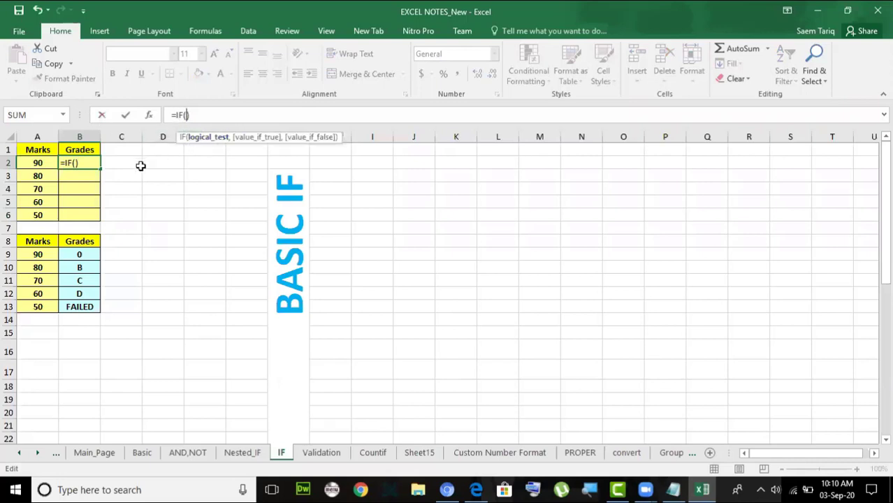
Complete the formula in B2 as =IF(A2>=90,"GOOD","NOTGOOD") and select the cell.
left_click(37, 163)
type(">")
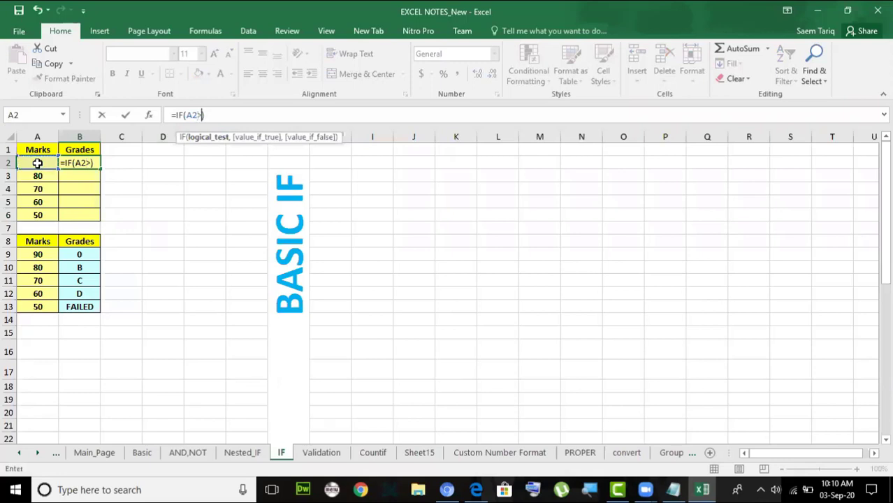
type("=90,\"GOOD\"")
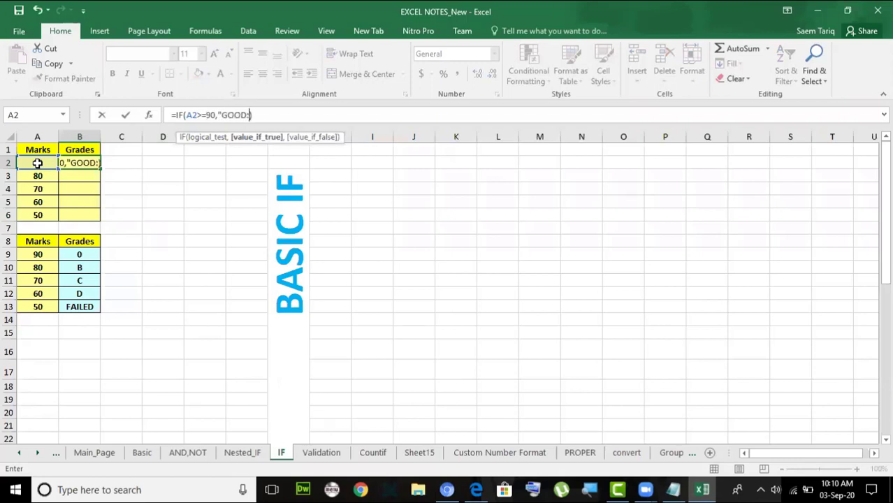
type("',")
key("BackSpace")
key("BackSpace")
key("BackSpace")
type("\",NOT GOOD\"")
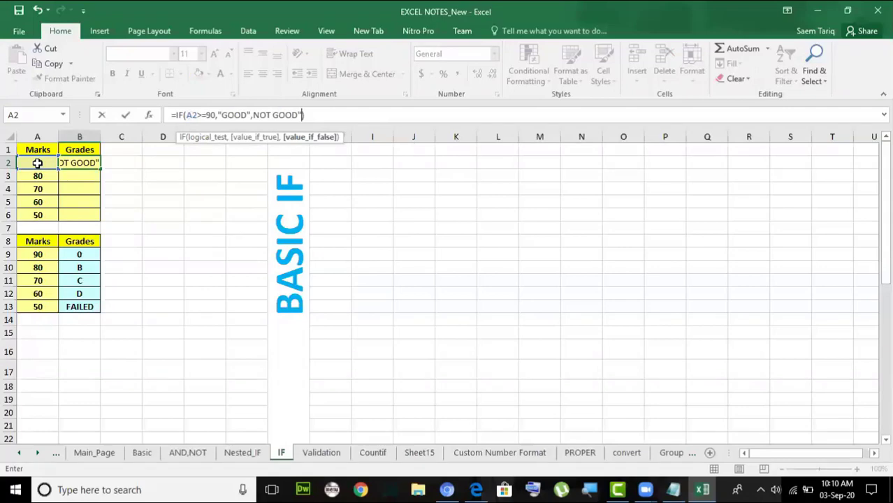
type(")")
key("Return")
key("Return")
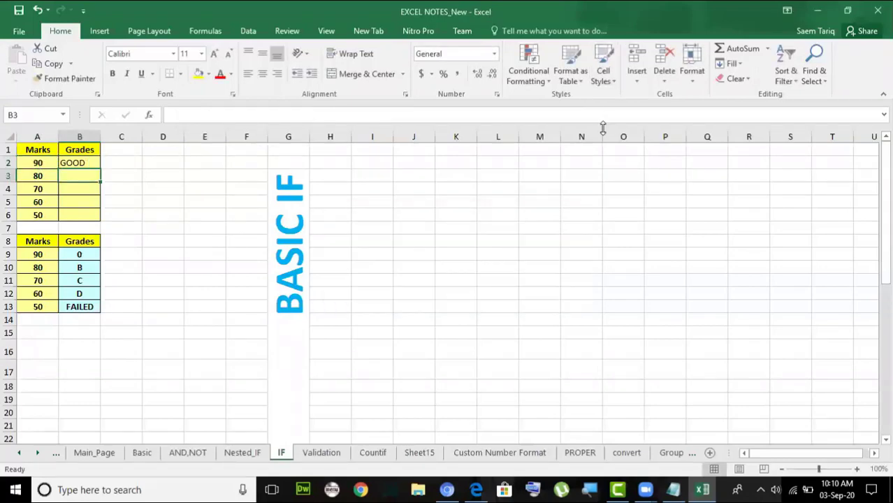
left_click(89, 163)
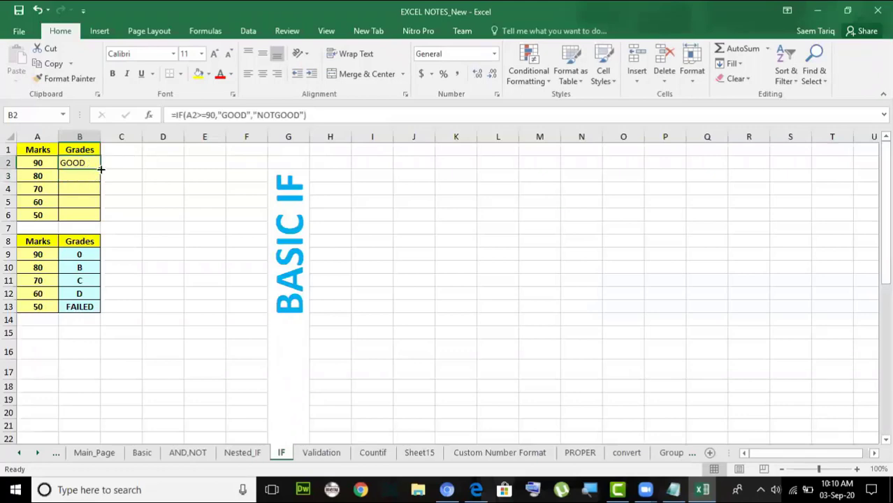
Fill the IF formula from B2 down to B6 and auto-fit the width of column B.
double_click(100, 169)
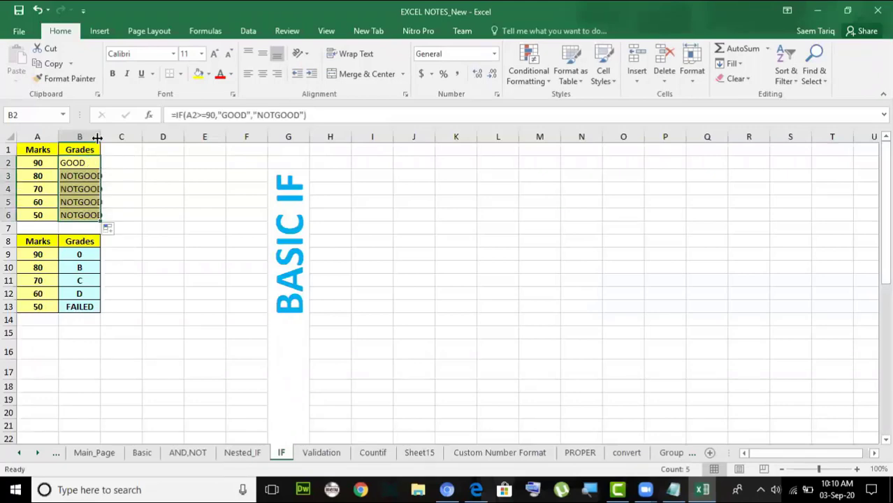
double_click(97, 138)
left_click(91, 163)
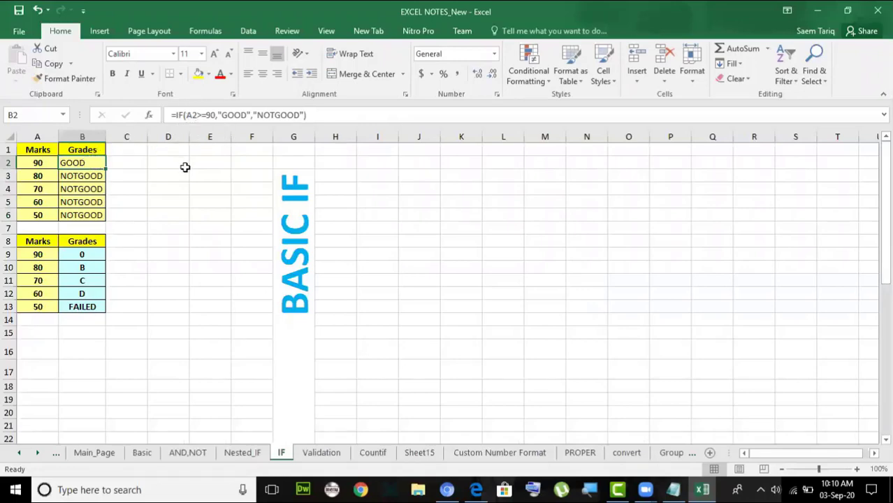
Go through grade cells B2:B6 and compare their IF formulas row by row.
key("Down")
key("Down")
key("Down")
key("Down")
key("Down")
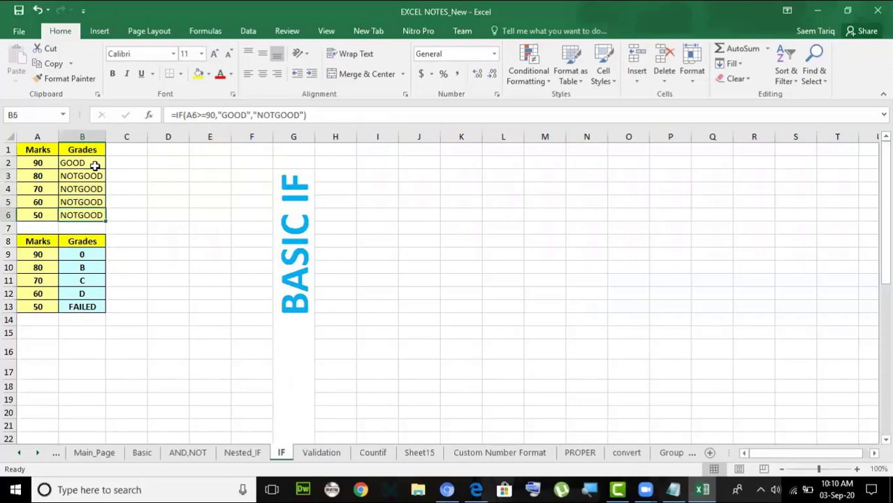
key("Up")
key("Up")
key("Up")
key("Up")
key("Up")
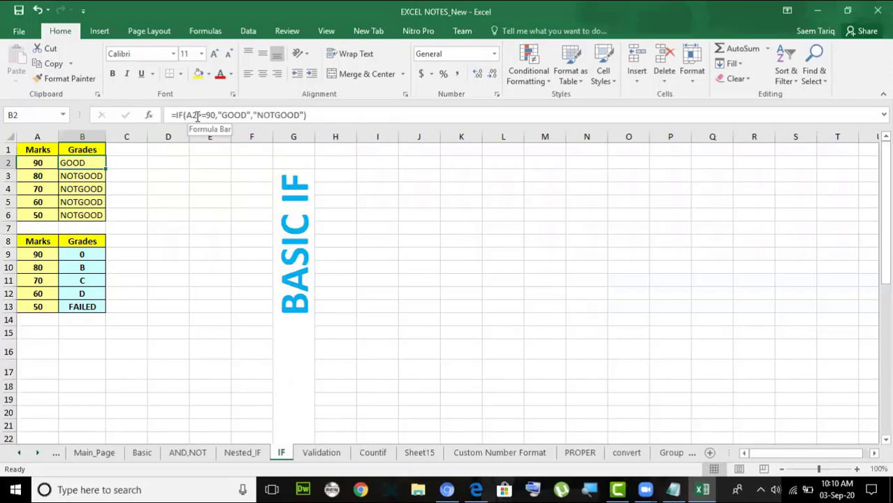
left_click(82, 180)
key("Down")
key("Down")
key("Down")
key("Up")
key("Up")
key("Up")
key("Up")
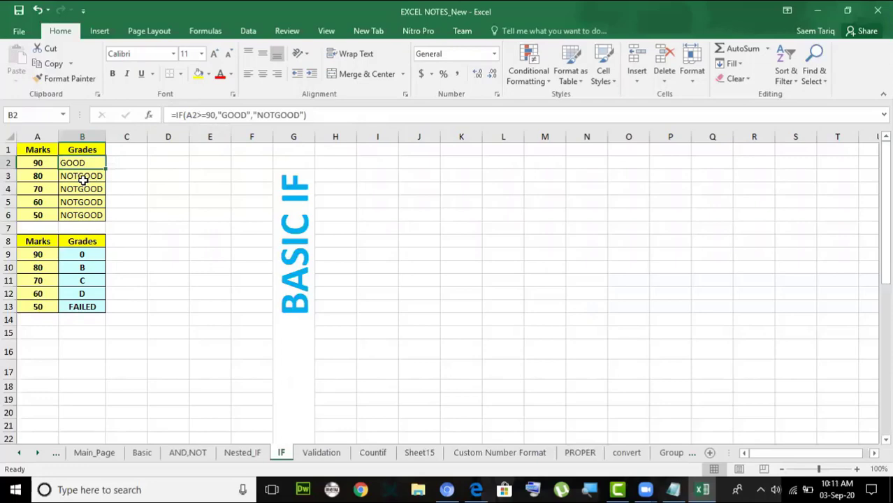
Examine the logical test and cell reference in B2's formula against the copies below it.
left_click(199, 116)
left_click(126, 115)
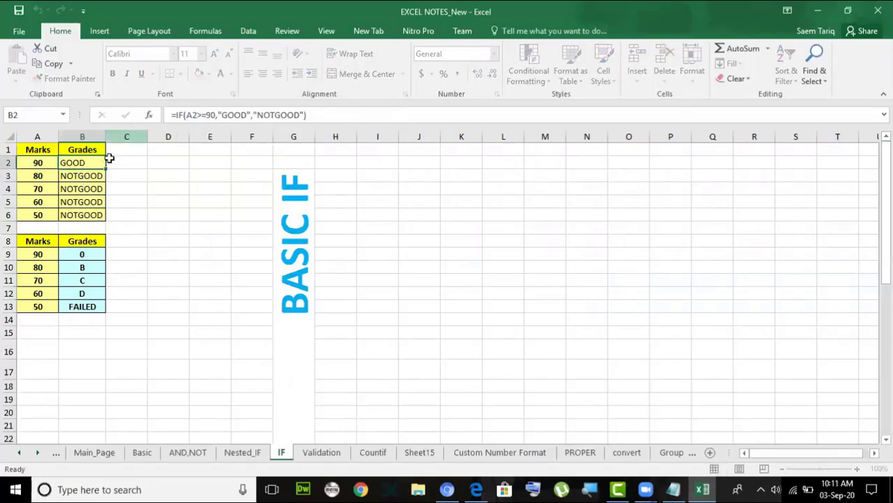
key("Down")
key("Down")
key("Down")
key("Down")
key("Up")
key("Up")
key("Up")
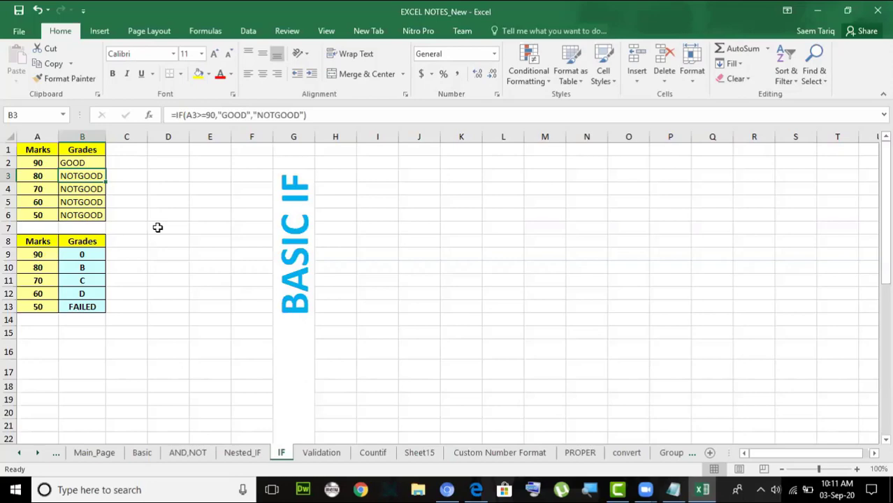
left_click(93, 163)
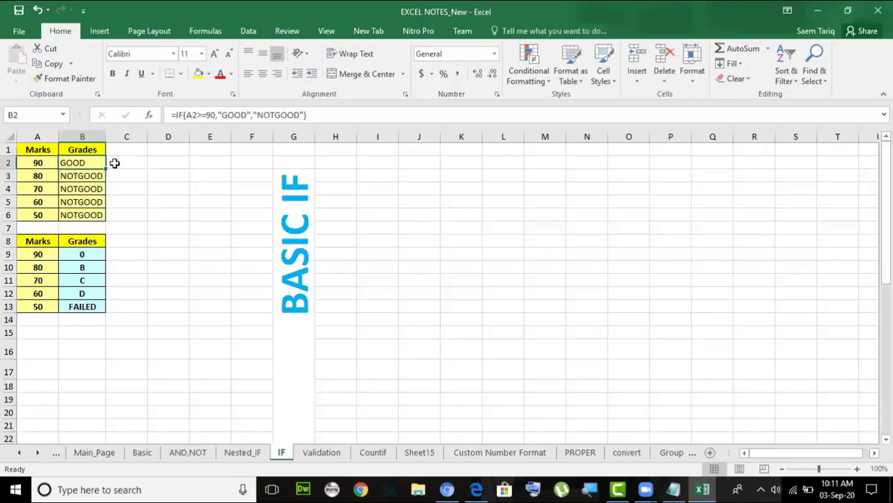
left_click(195, 116)
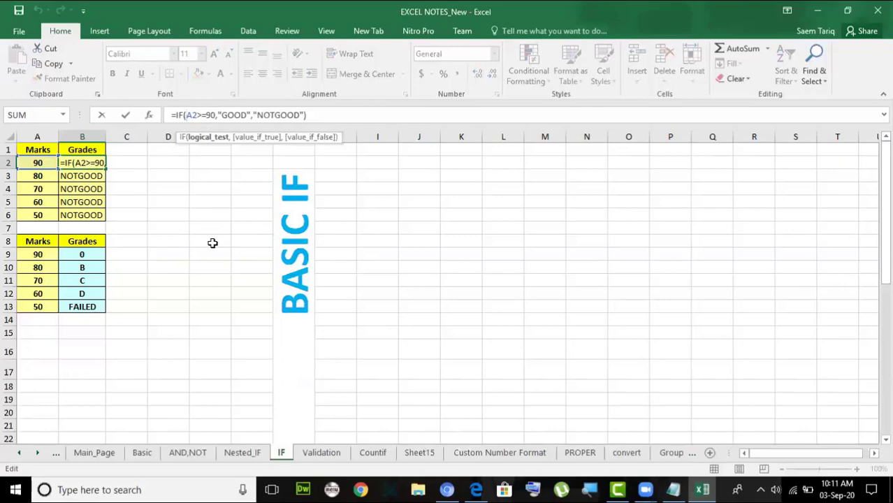
left_click(126, 115)
Clear the existing nested IF formula from grade cell B9 in the second table.
left_click(86, 255)
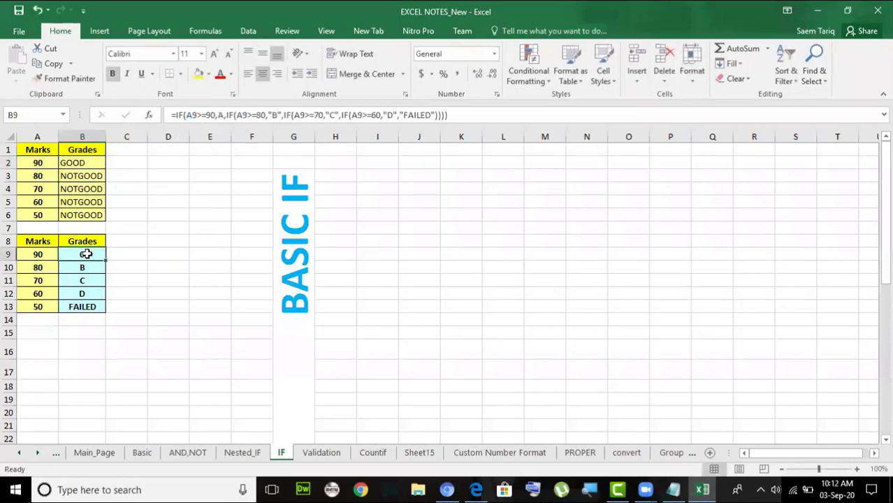
left_click(90, 307, "shift")
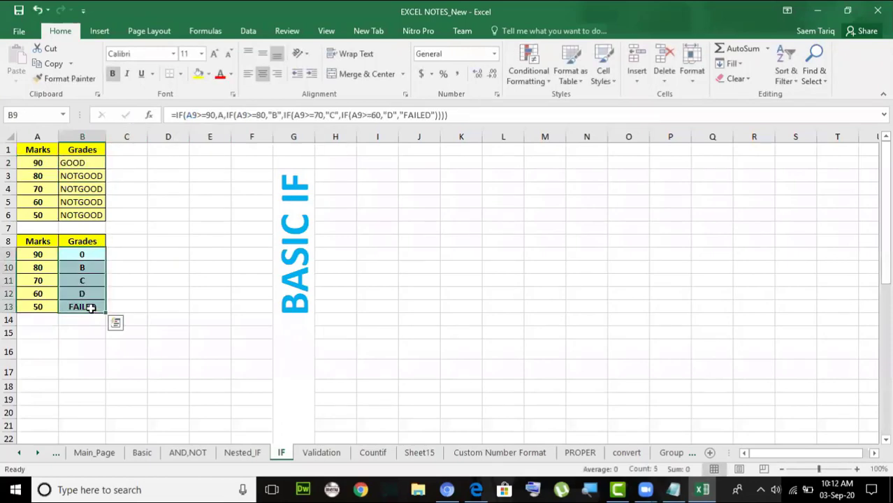
left_click(87, 255)
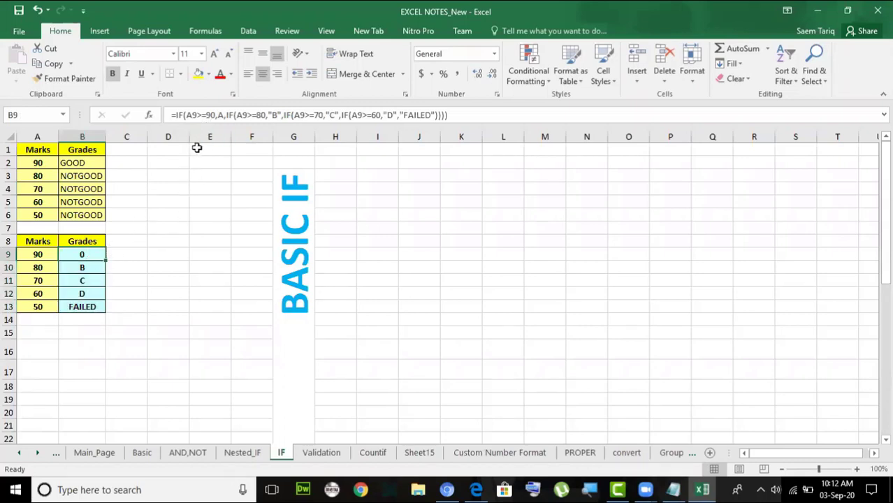
left_click(460, 118)
key("BackSpace")
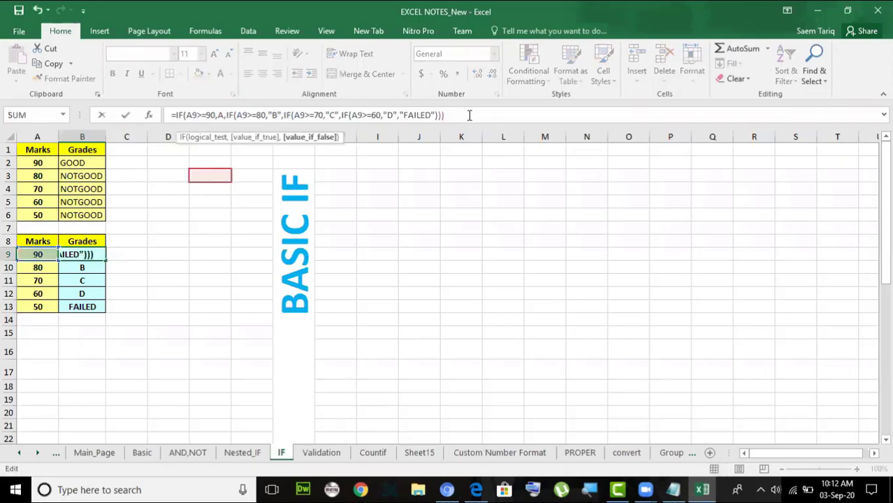
key("BackSpace")
key("BackSpace")
key("BackSpace")
key("BackSpace")
key("BackSpace")
key("BackSpace")
key("BackSpace")
key("BackSpace")
key("BackSpace")
key("BackSpace")
key("BackSpace")
key("BackSpace")
key("BackSpace")
key("BackSpace")
key("BackSpace")
key("BackSpace")
key("BackSpace")
key("BackSpace")
key("BackSpace")
key("BackSpace")
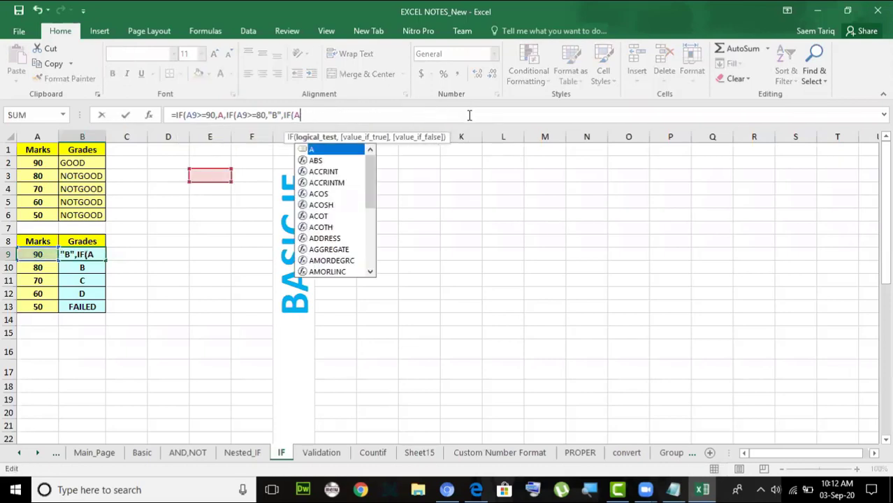
key("BackSpace")
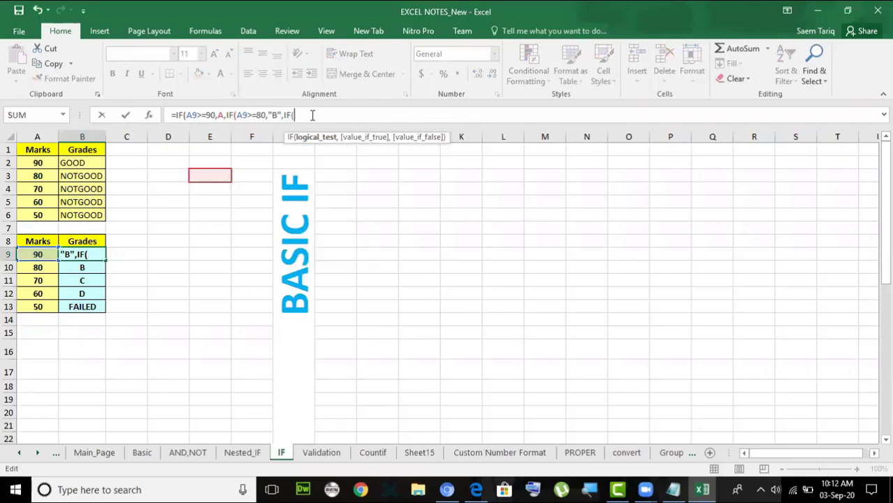
left_click_drag(312, 115, 138, 115)
key("BackSpace")
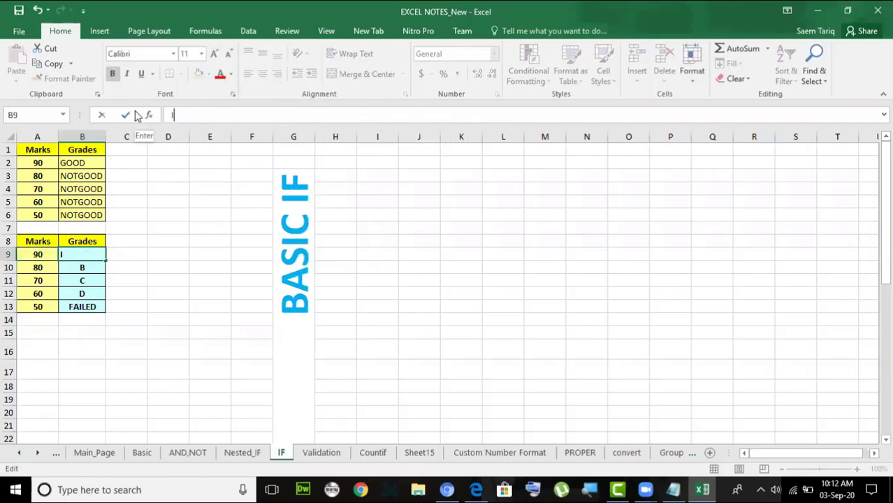
Enter the empty formula =IF() in cell B9.
type("IF()")
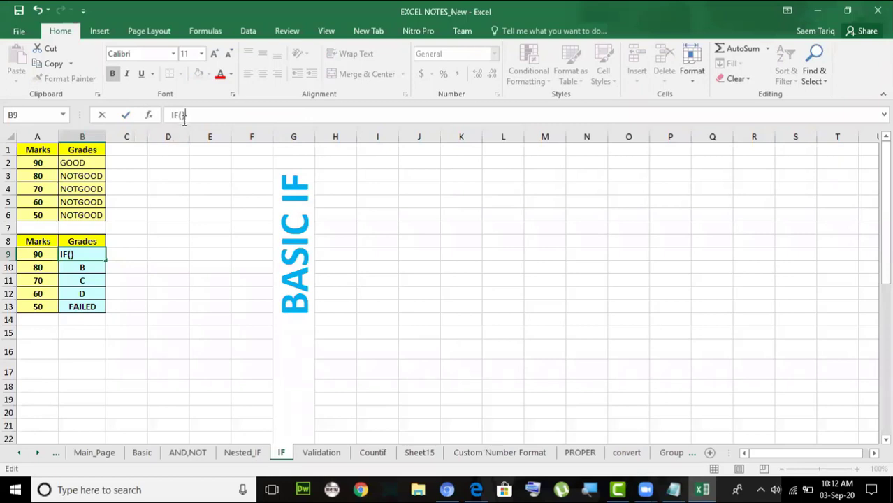
left_click(35, 253)
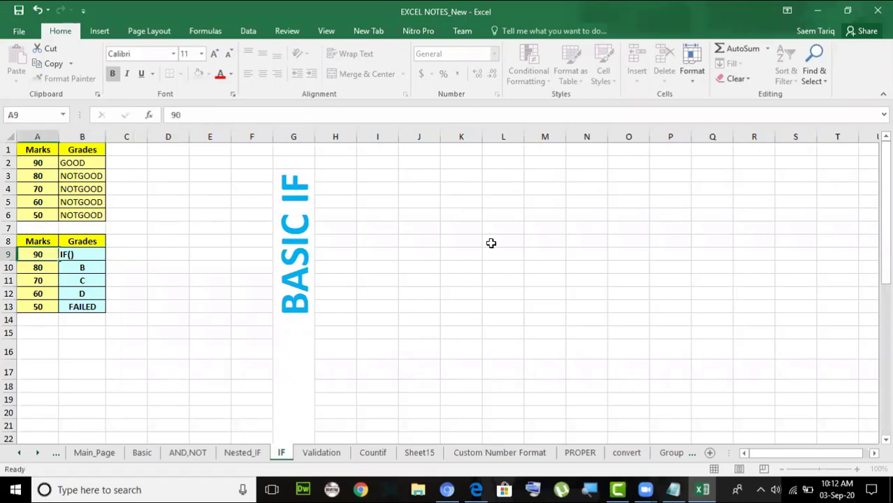
left_click(78, 254)
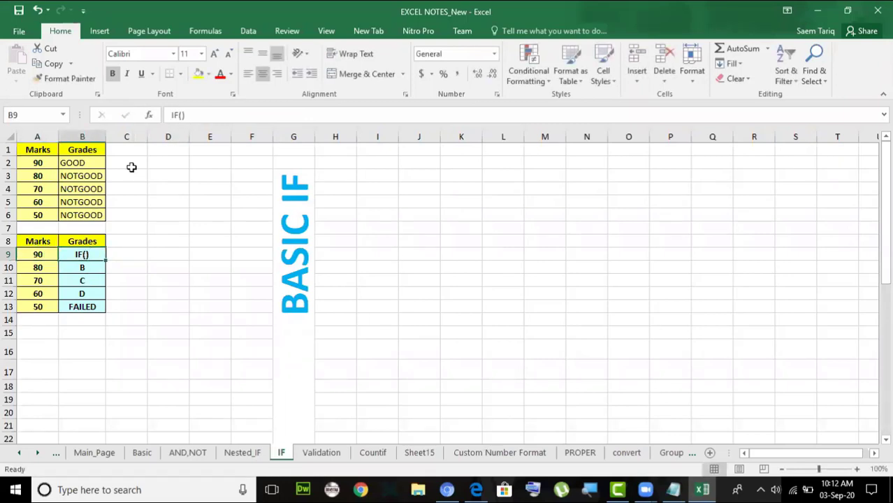
left_click(170, 118)
type("=")
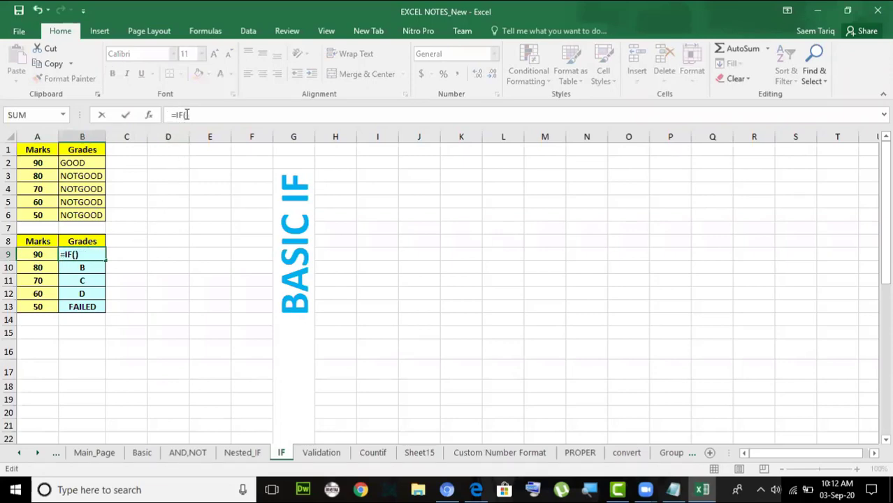
Give the IF in B9 the logical test A9>=90 and "A" as the value if true.
left_click(187, 115)
left_click(38, 253)
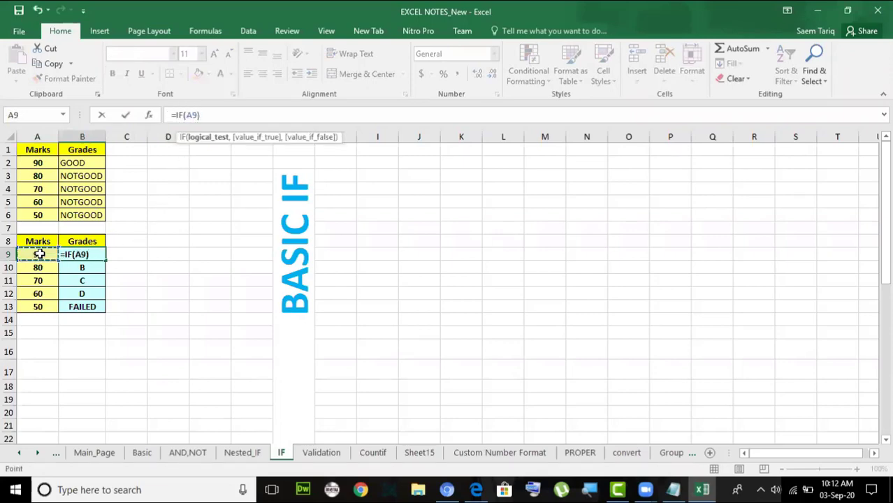
type(">=90")
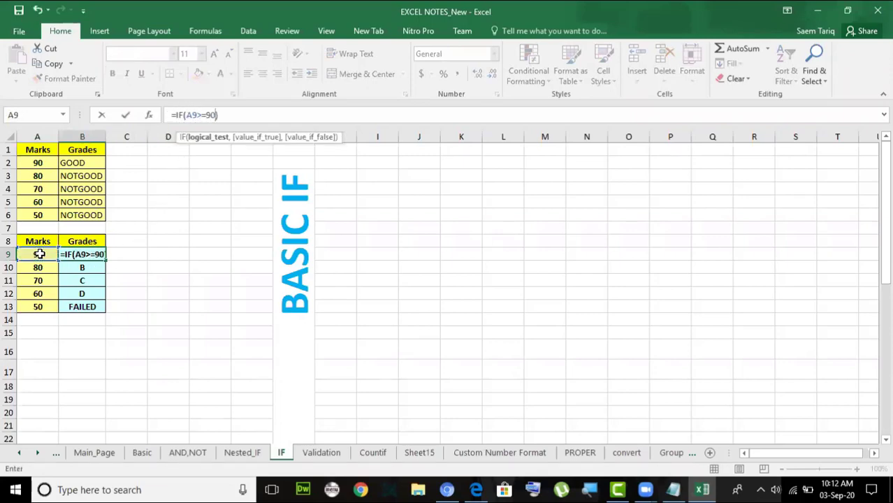
type(",\"A\"")
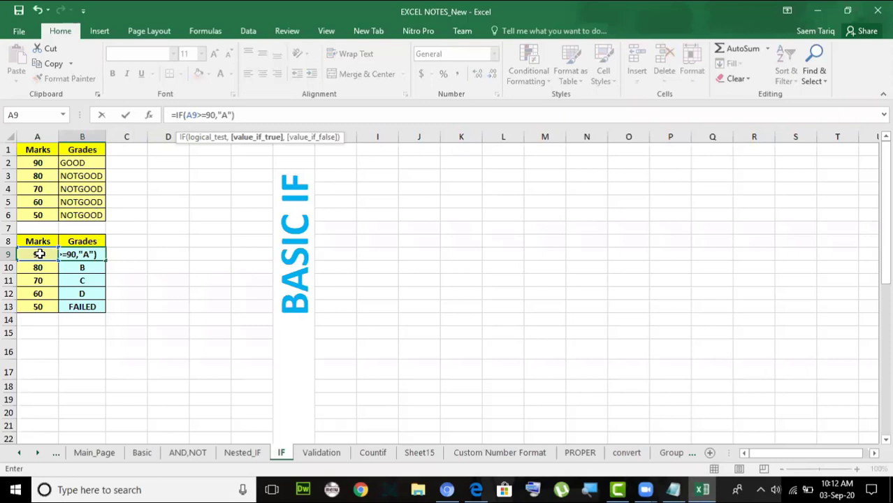
type(",")
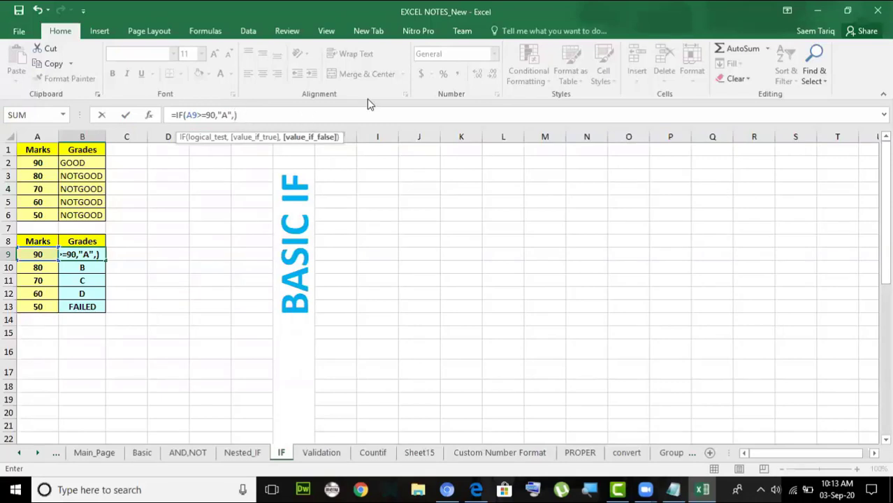
Nest a second IF as the false value in B9, testing A9>=80 and returning "B".
type("IF(")
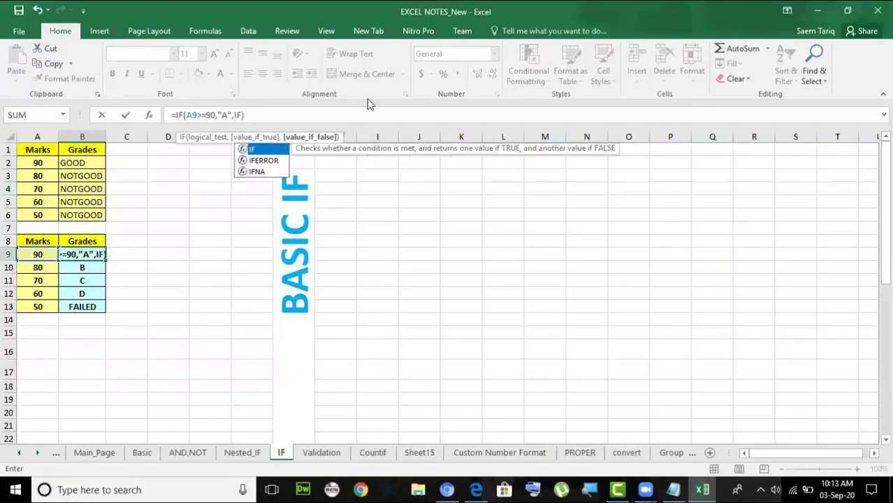
left_click(244, 114)
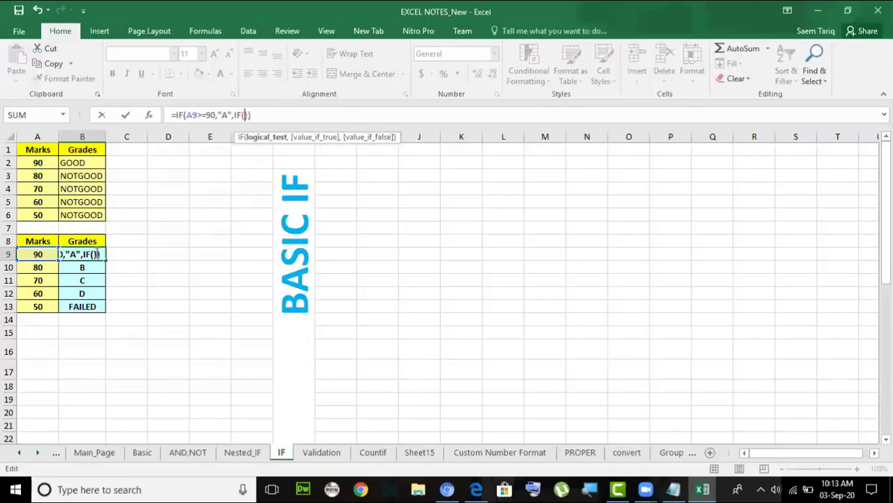
left_click(39, 253)
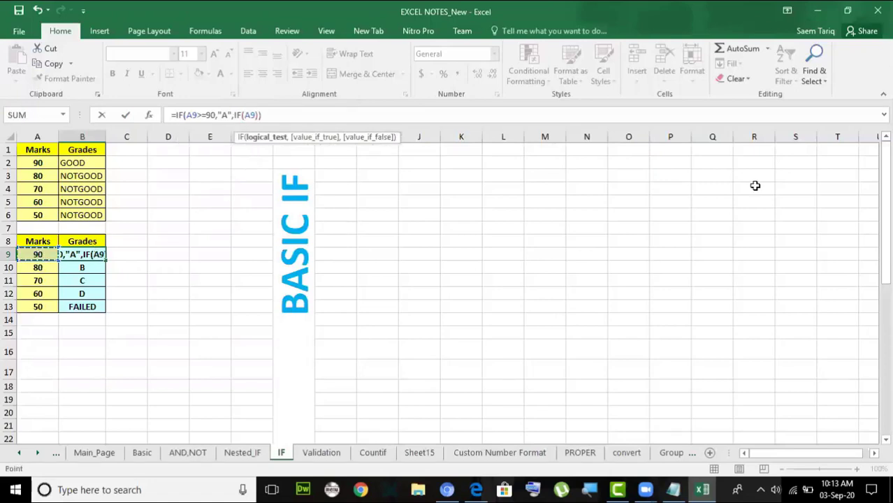
type(">=80")
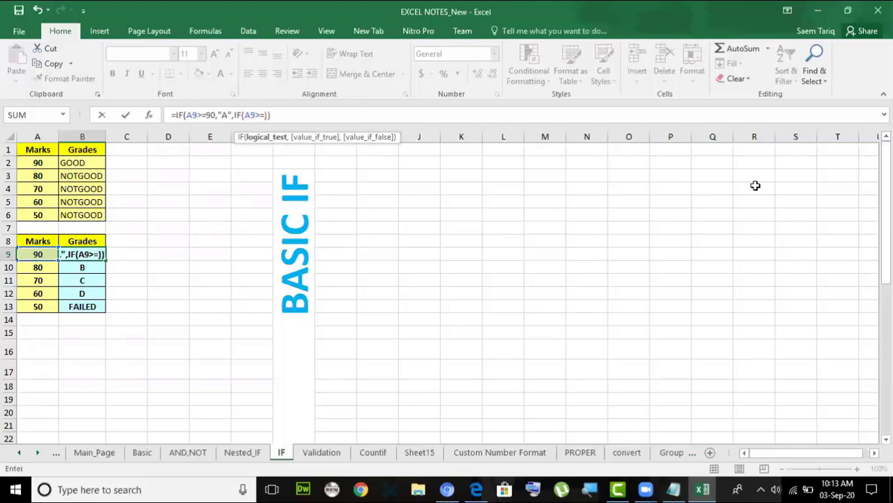
type(",\"")
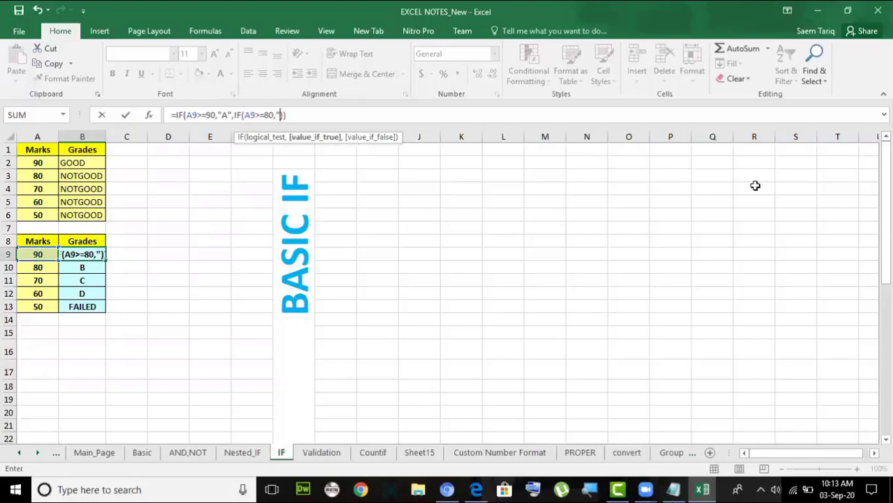
type("B\"")
type("\"")
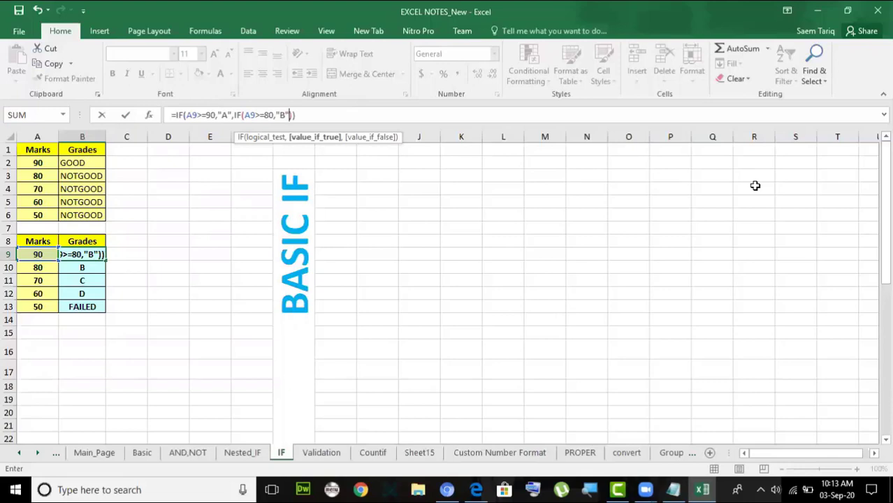
Nest a third IF as the next false value in B9, testing A9>70 and returning "C".
type(",")
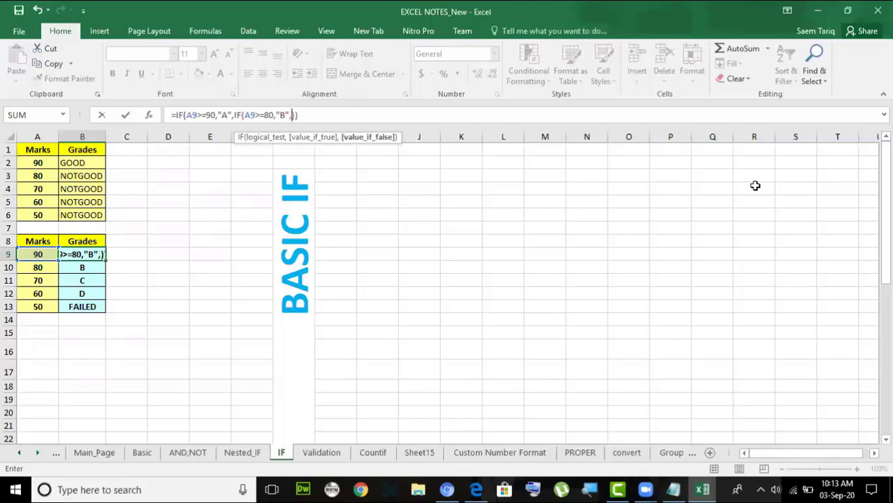
type("IF")
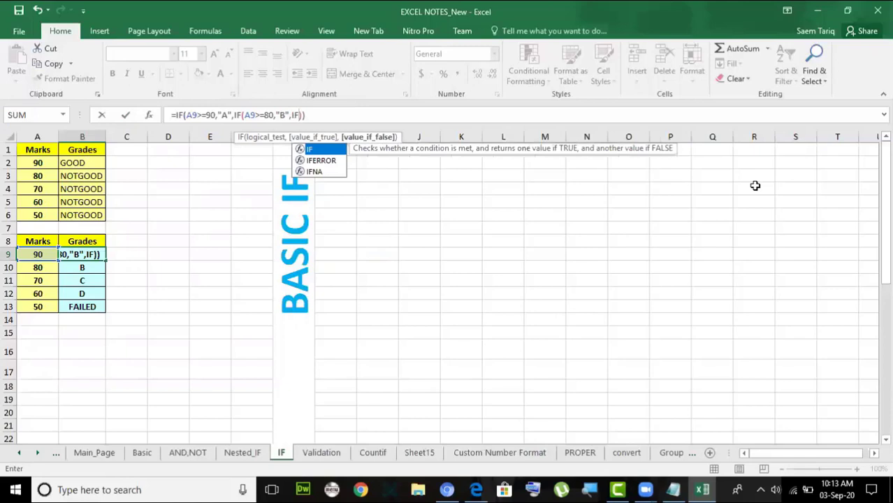
type("()")
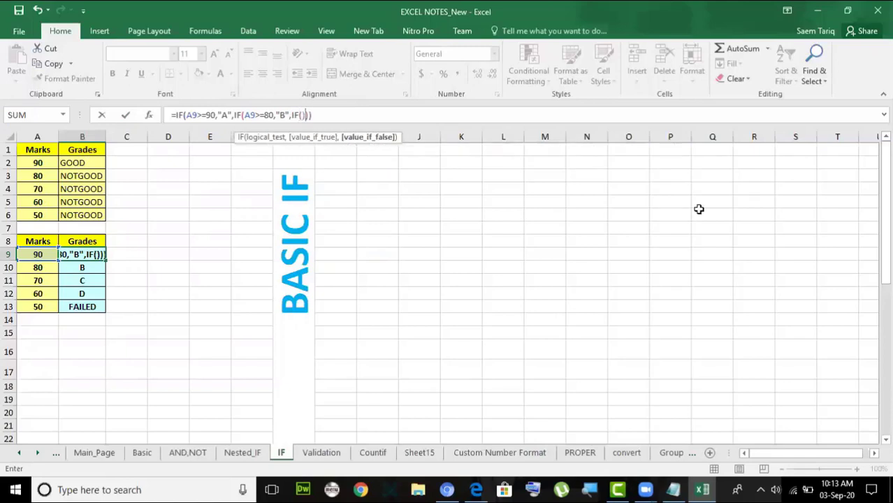
left_click(301, 114)
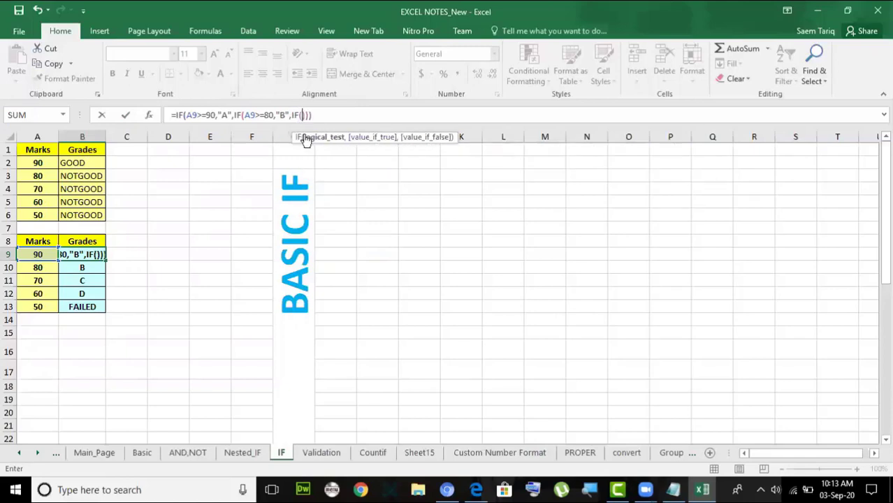
left_click(36, 255)
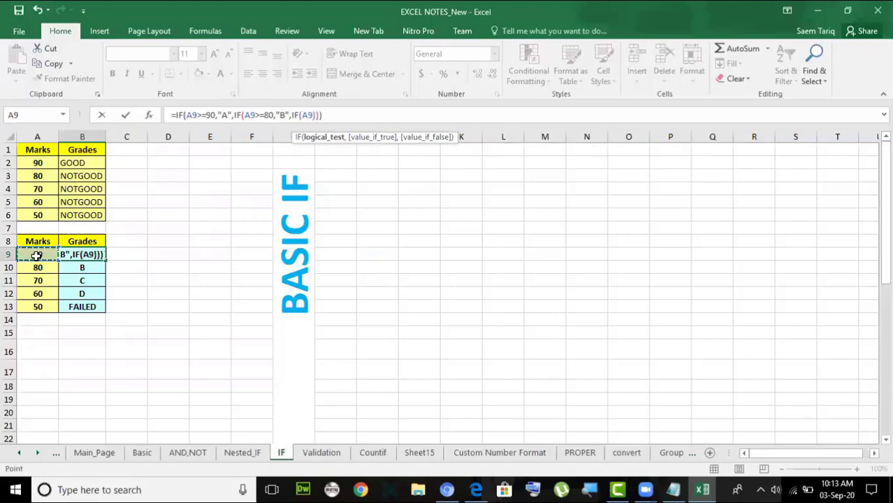
type(">70")
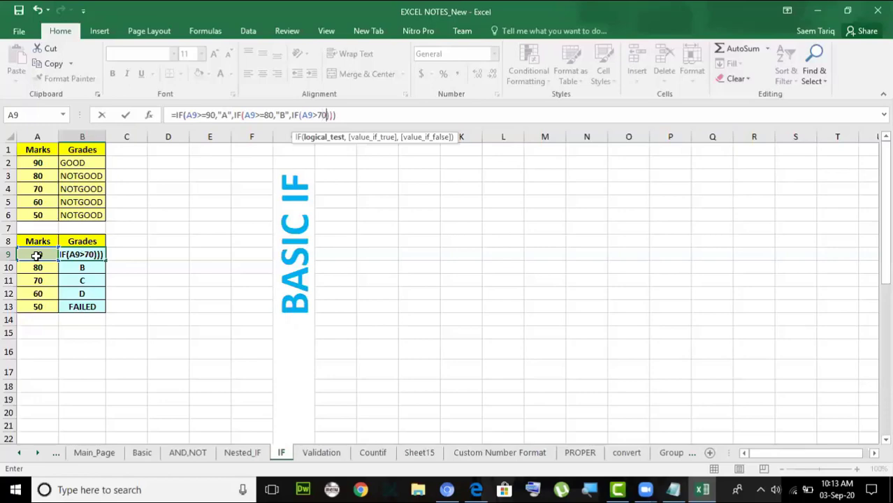
type(",\"C\"")
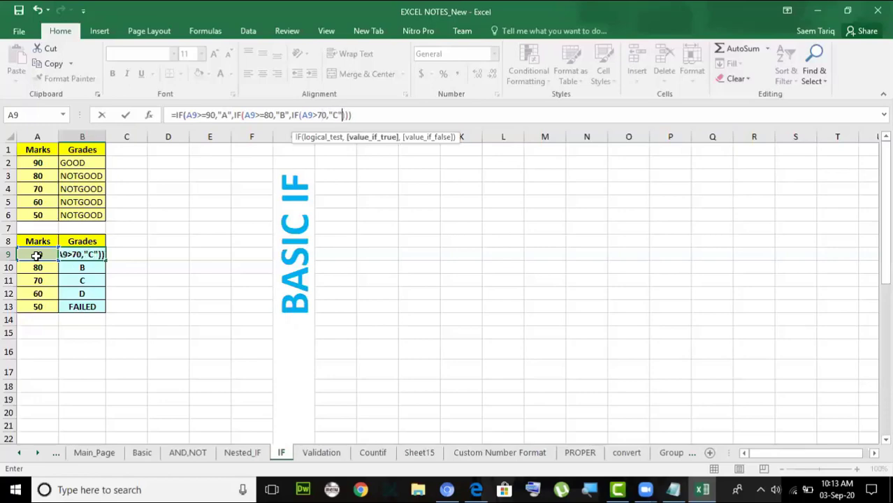
Nest a fourth IF in the B9 formula, testing A9>=60 and returning "D".
type(",IF(")
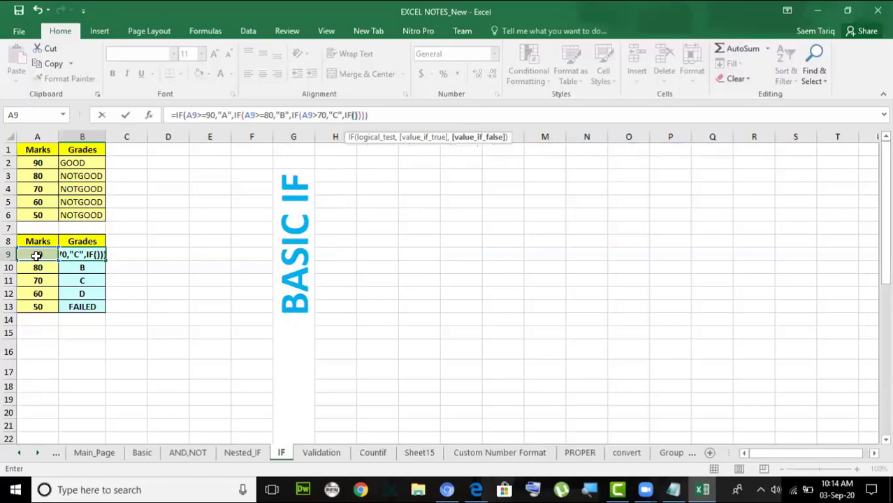
left_click(356, 115)
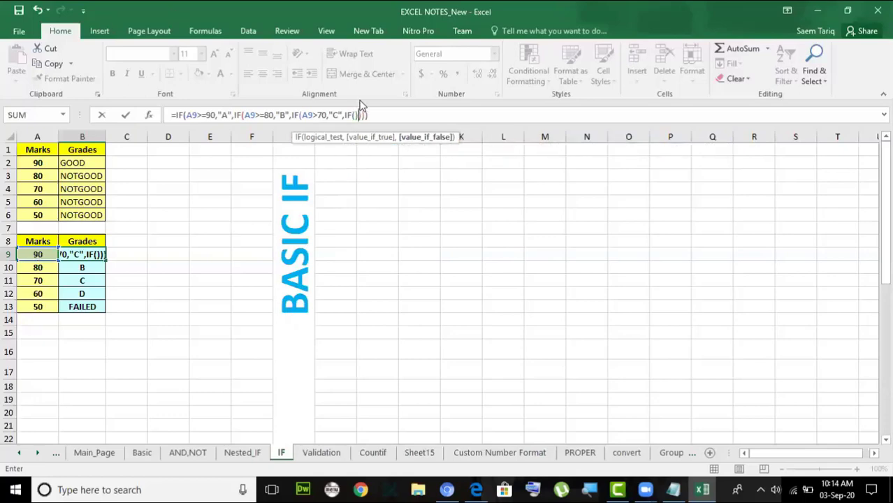
left_click(39, 253)
type(">=")
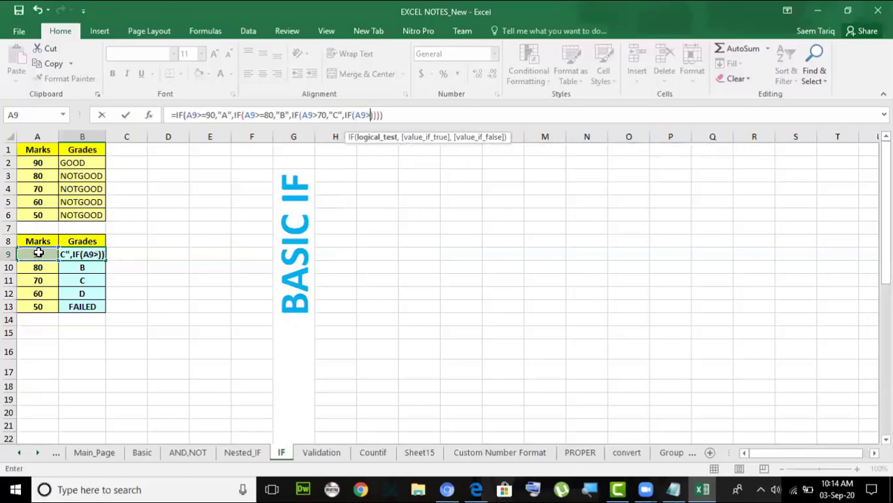
type("60")
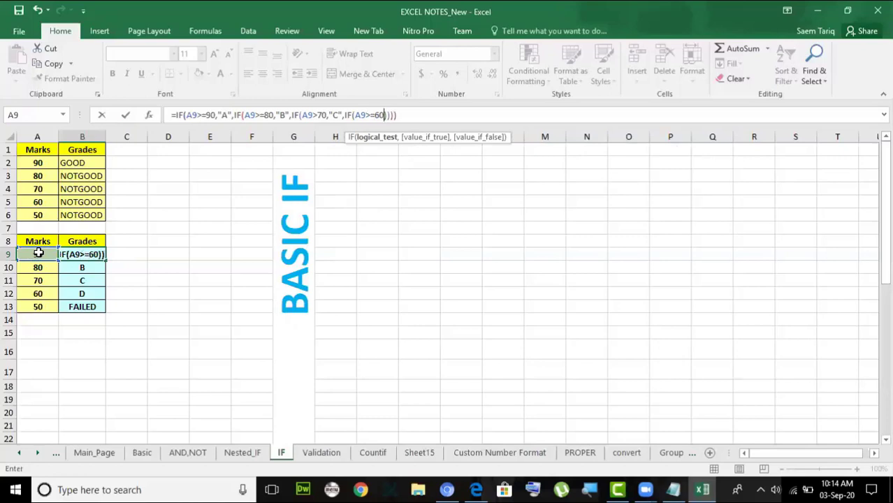
type(",\"D\"")
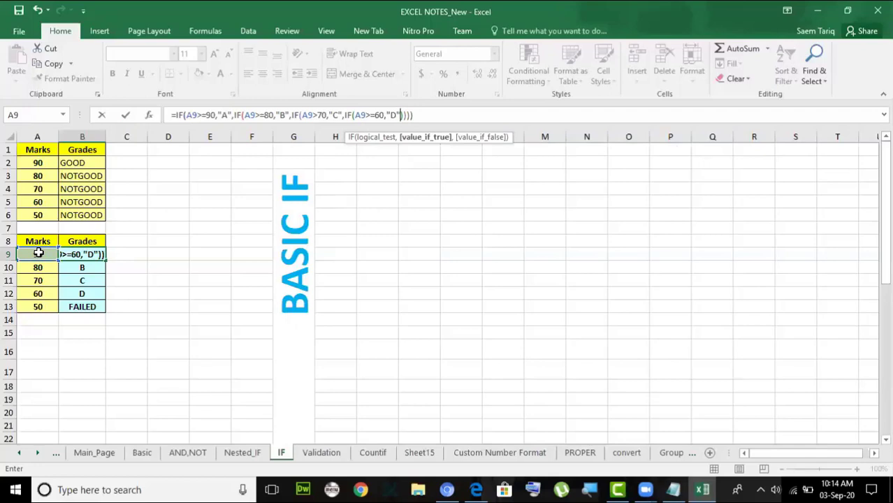
Set "TRY AGAIN" as the final value if false in B9 and commit the nested IF formula.
type(",")
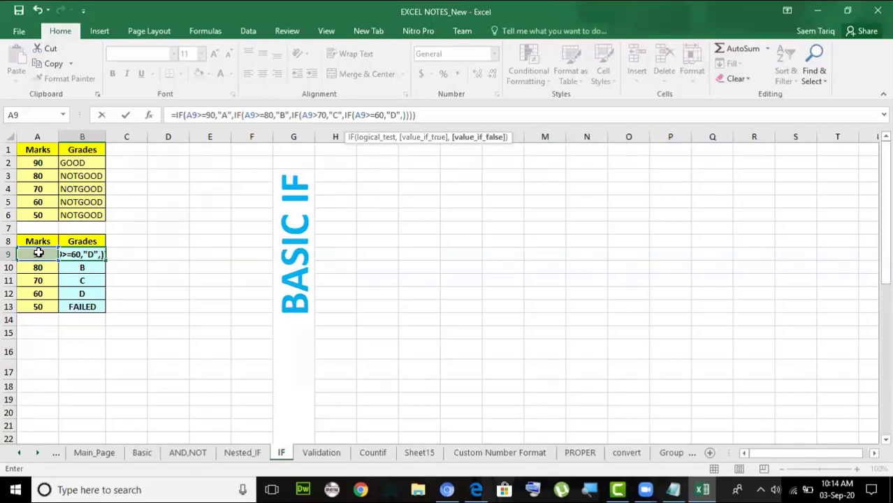
type("\"TRY AGAIN")
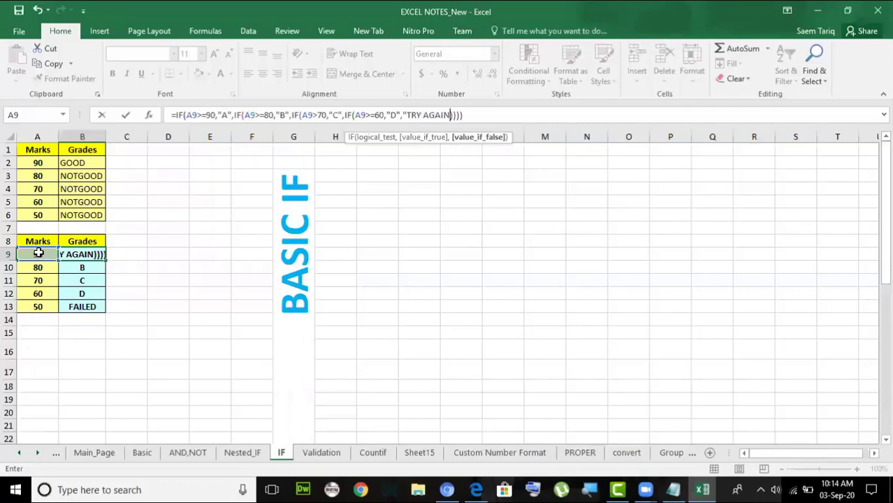
type("\"")
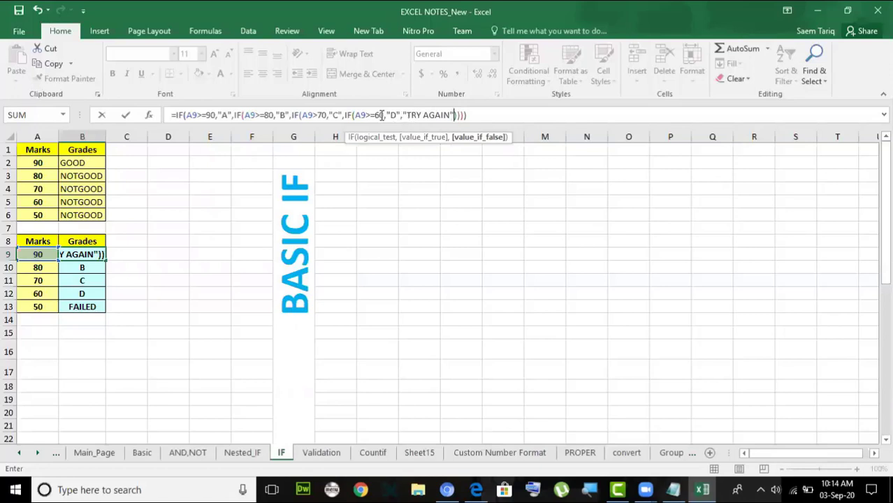
left_click_drag(385, 115, 190, 116)
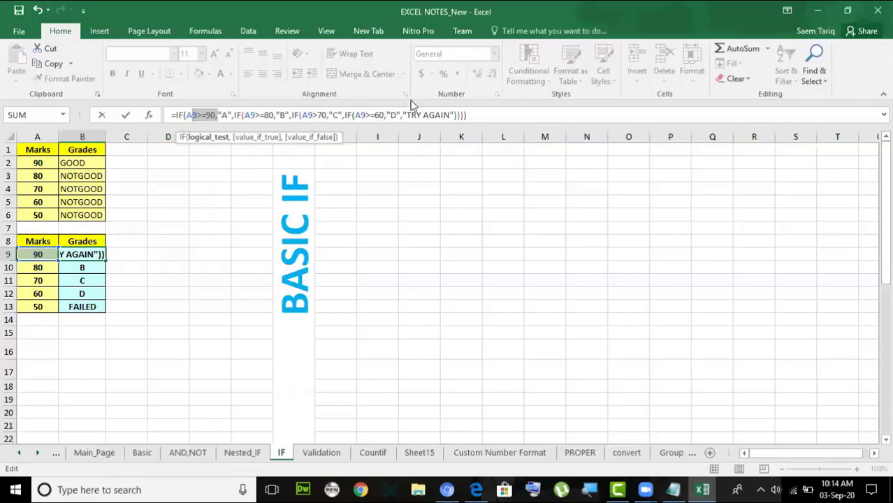
left_click_drag(401, 116, 450, 113)
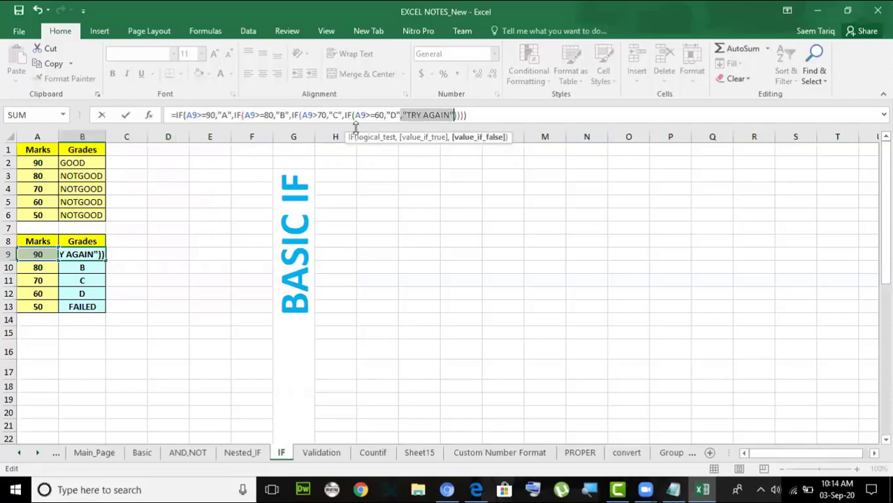
left_click(127, 115)
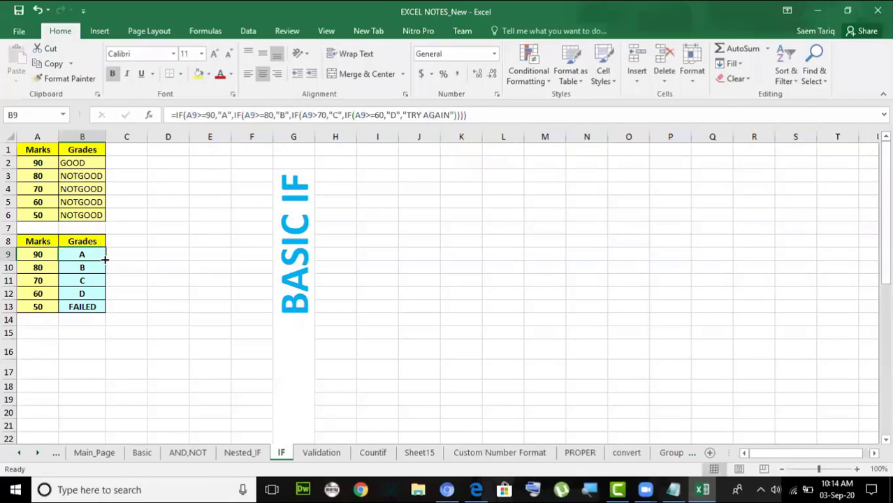
Fill the nested IF formula from B9 down through B13 and review it in the first grade cells.
double_click(105, 260)
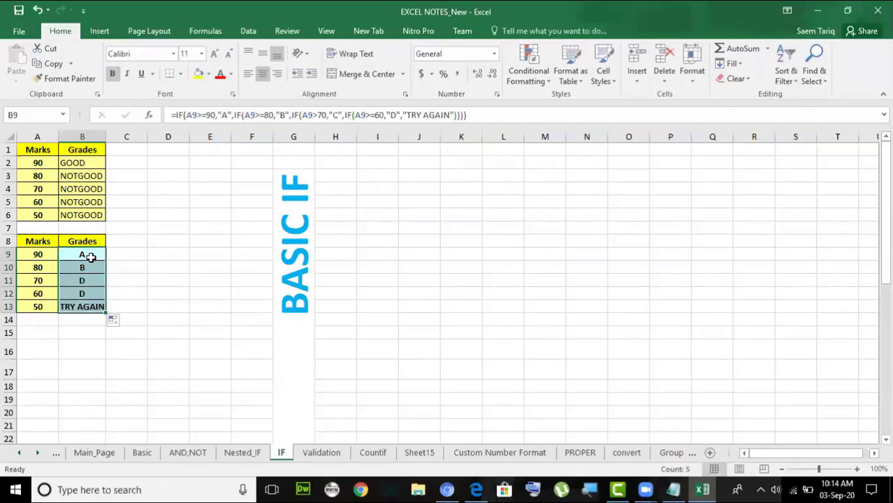
left_click(90, 255)
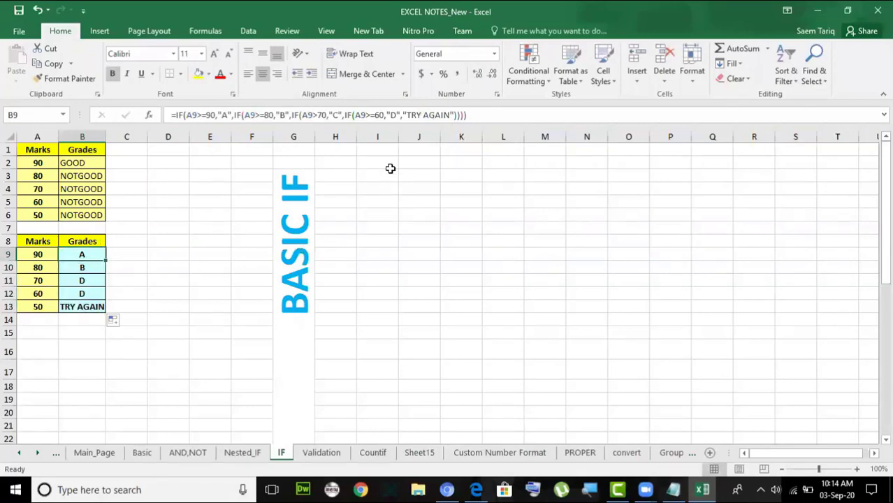
left_click(317, 115)
key("Return")
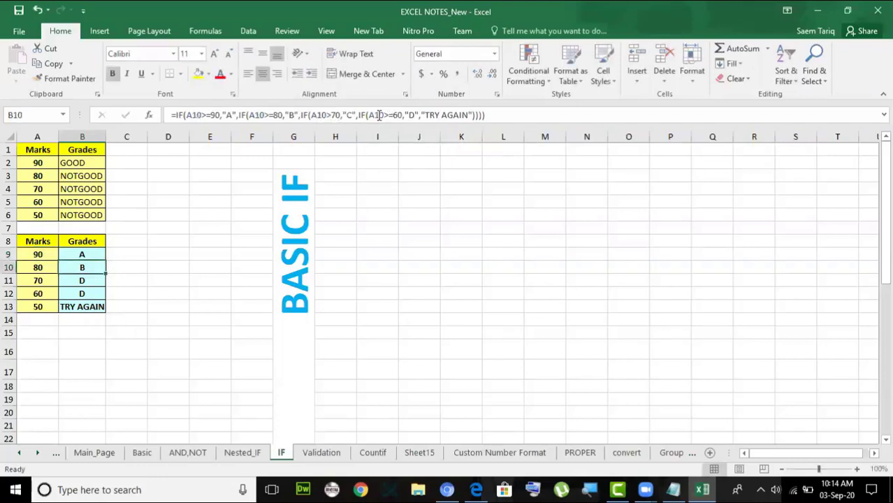
left_click(84, 254)
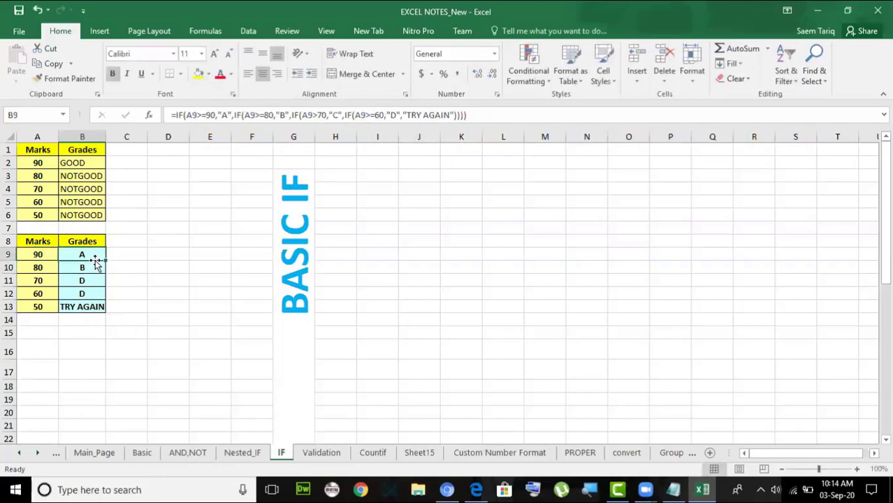
double_click(105, 260)
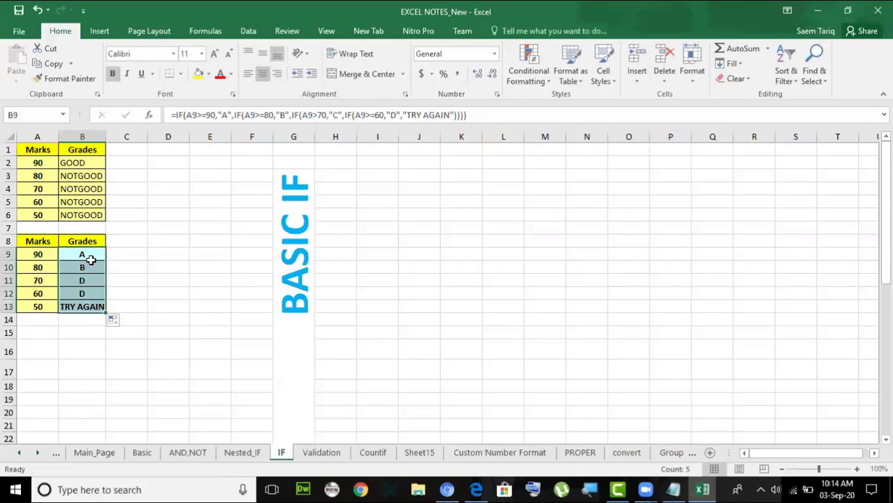
Correct the "C" test in B10 to A10>=70 and fill the formula down through B13.
left_click(88, 265)
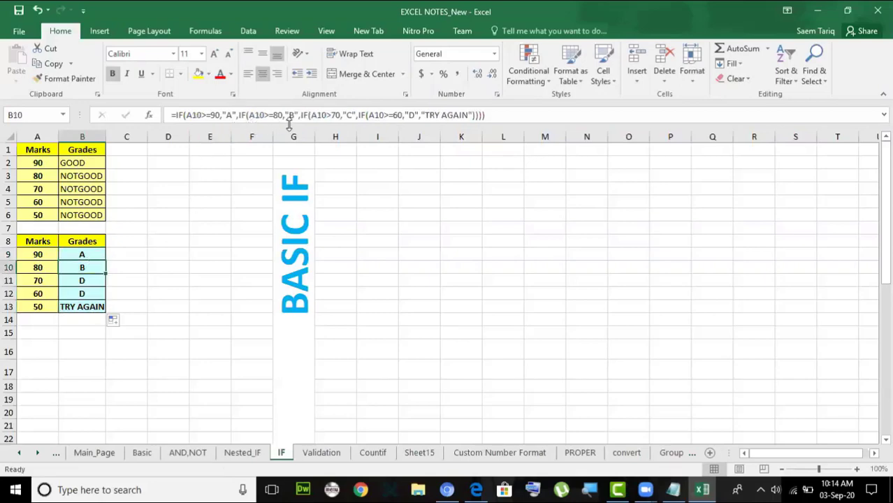
left_click(334, 114)
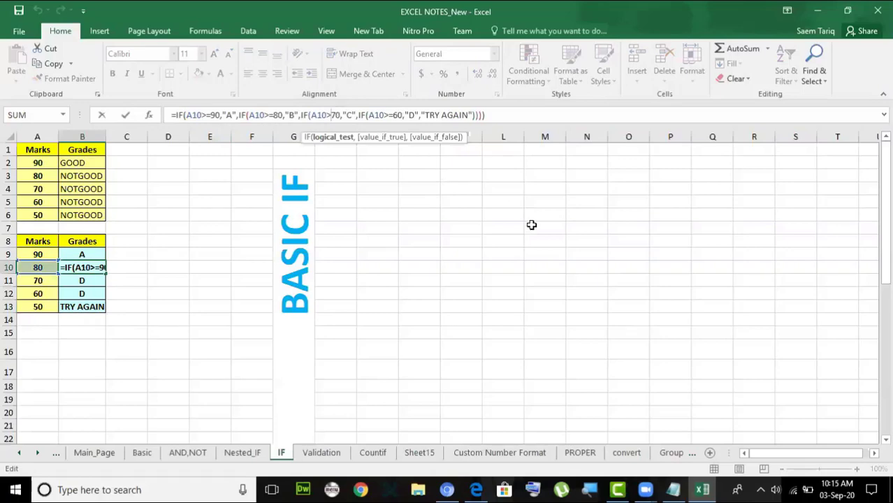
type("=")
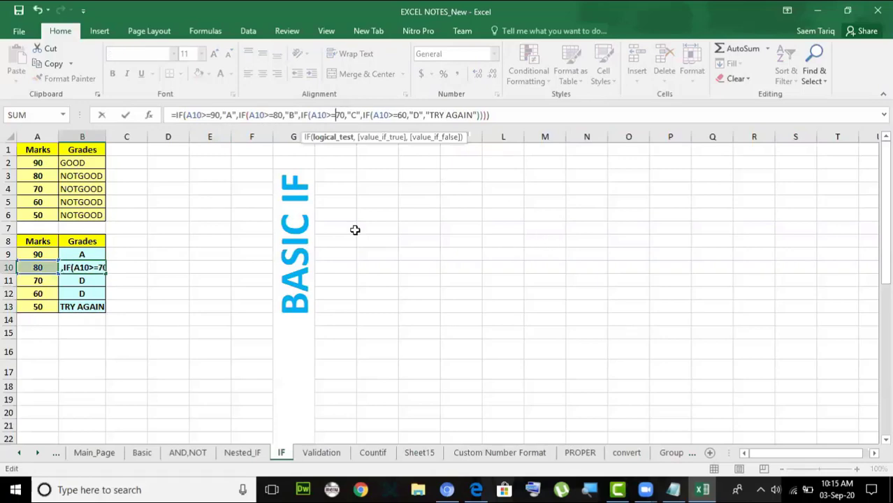
left_click(125, 115)
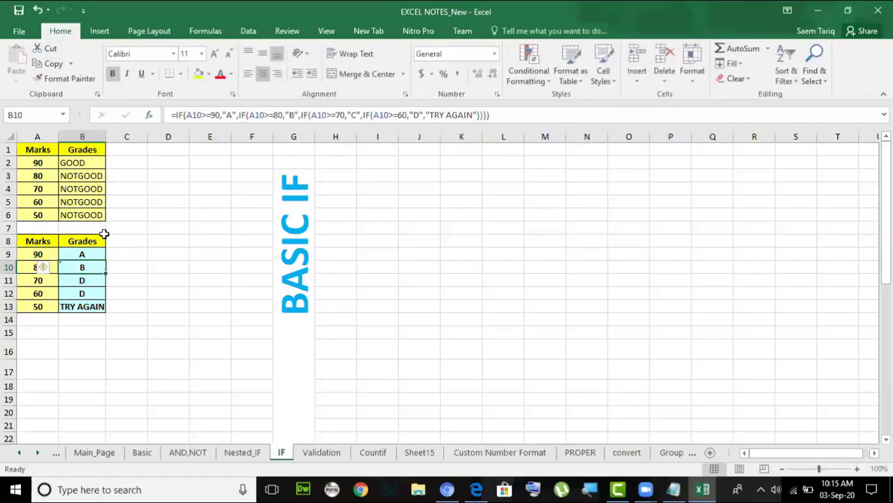
double_click(105, 273)
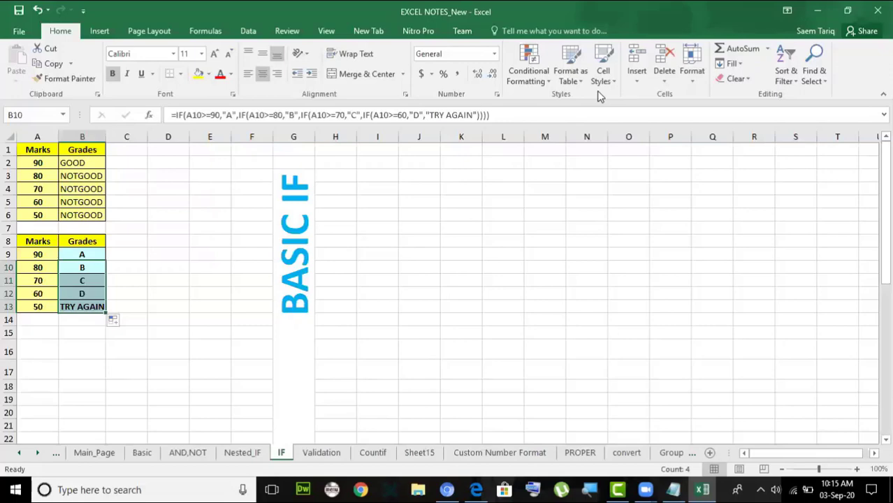
Look through the Validation, Nested_IF and AND,NOT sheets, and follow the link back to the main page.
left_click(321, 453)
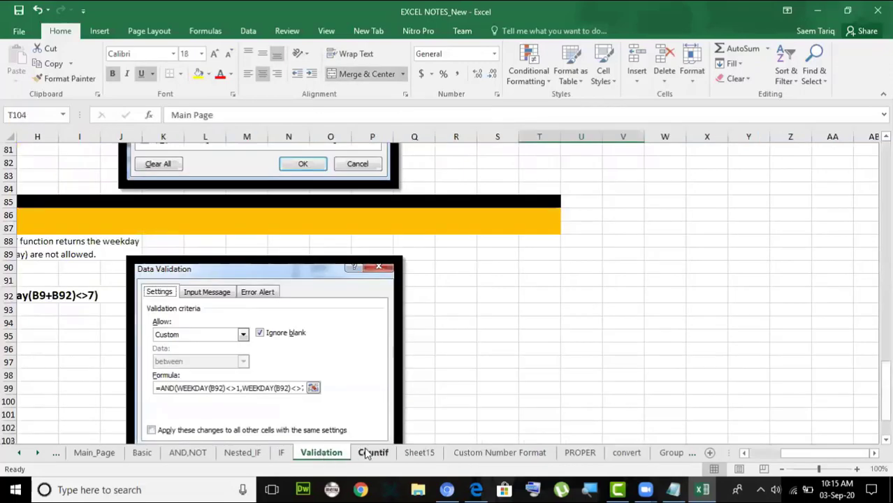
left_click(245, 455)
left_click(186, 454)
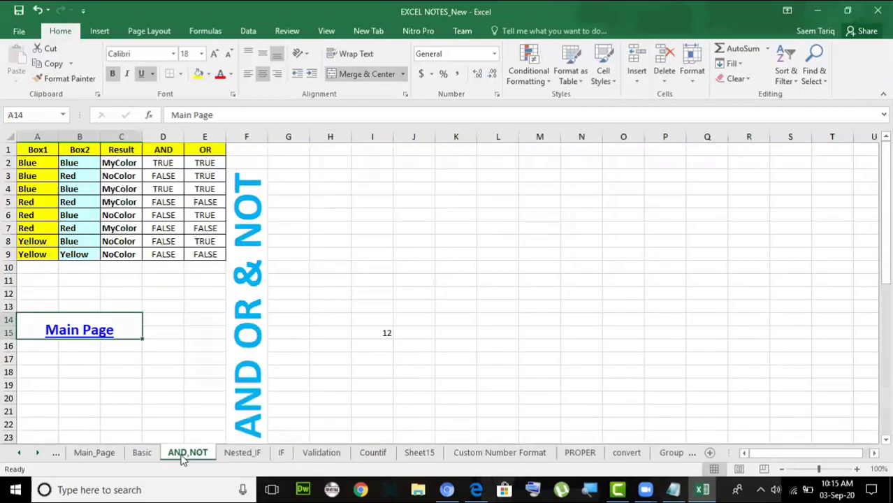
left_click(106, 338)
Open the Countif topic from the main page's function list and return to the main page.
scroll(279, 350, "down", 4)
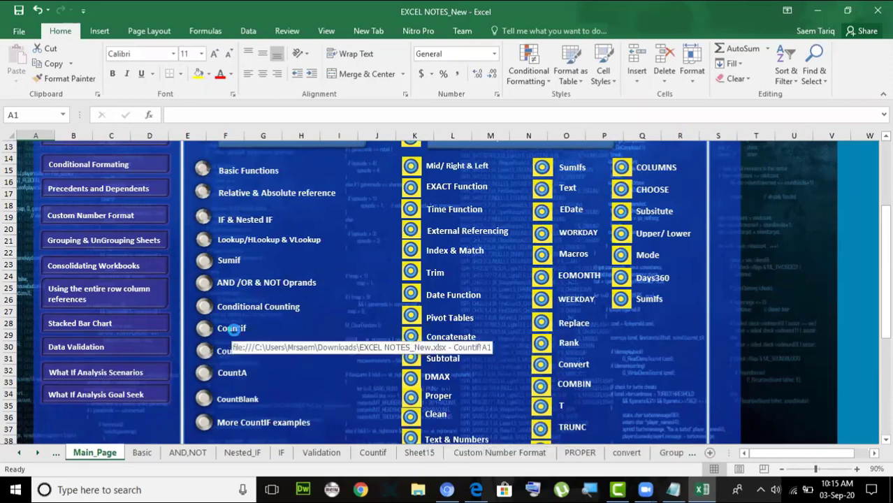
left_click(231, 329)
left_click(100, 388)
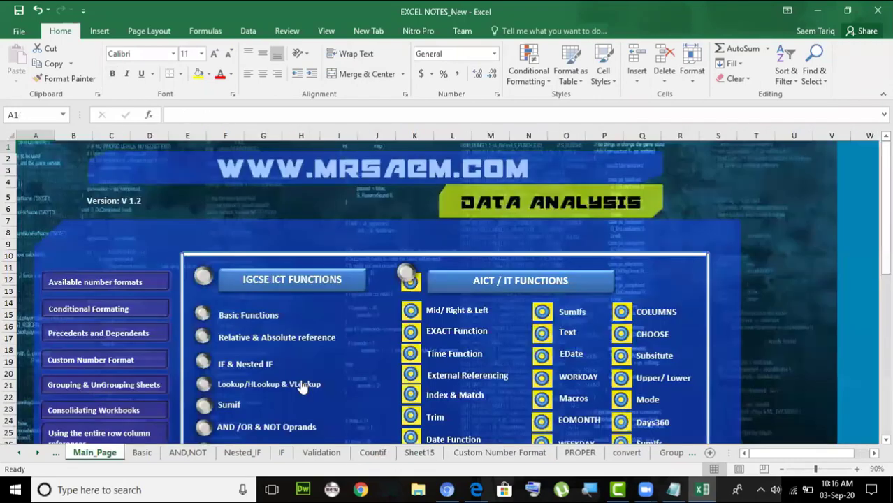
Open the COUNTIF examples sheet from the main page and inspect the range argument of Example 01's formula in H6.
scroll(300, 383, "down", 4)
left_click(329, 304)
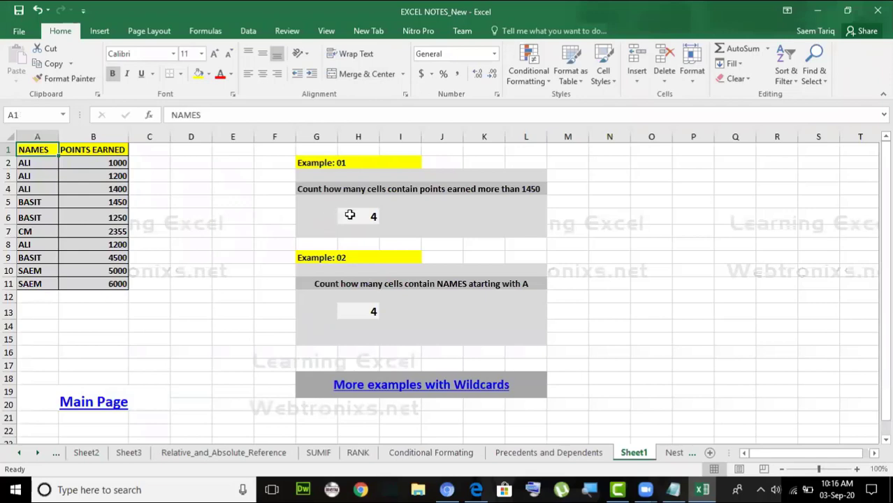
left_click(349, 214)
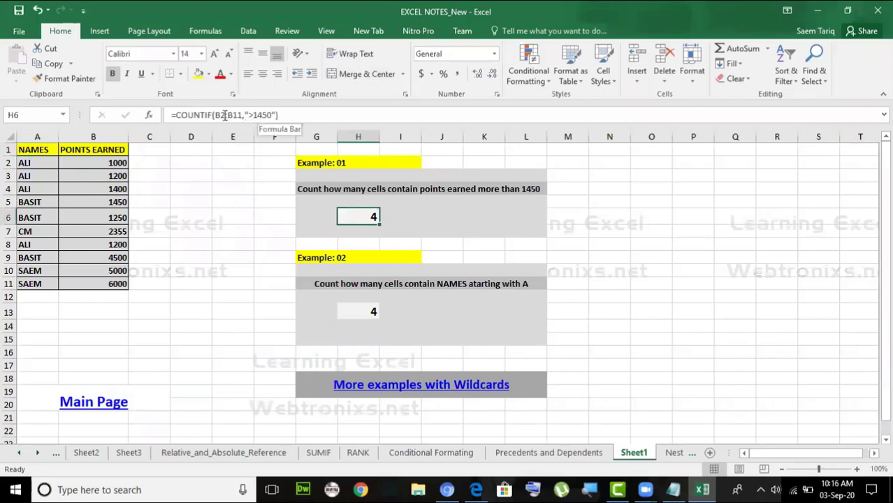
left_click(225, 114)
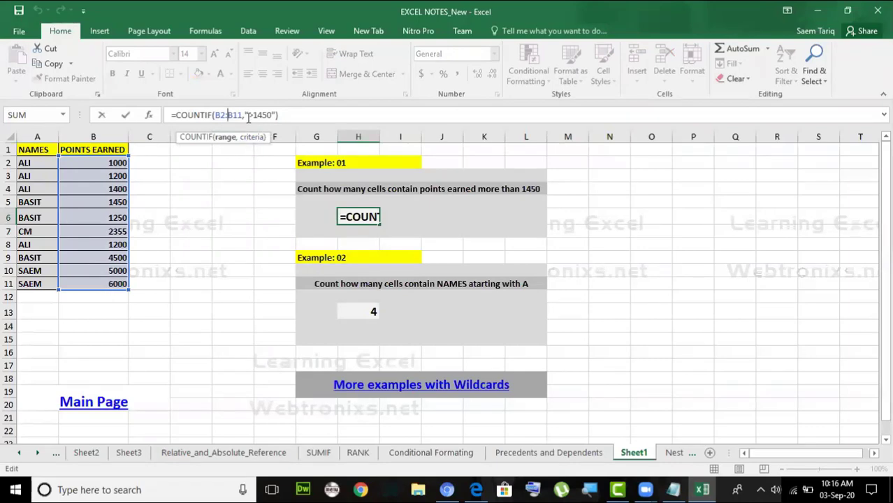
left_click(125, 115)
Compare the points column with the formula in H6 and examine its ">1450" criteria without changing it.
left_click_drag(118, 162, 118, 284)
left_click(343, 221)
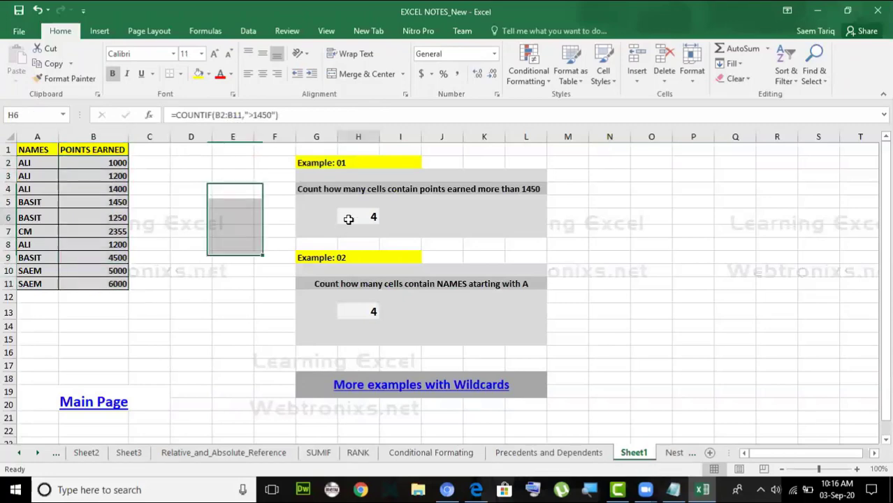
left_click(245, 116)
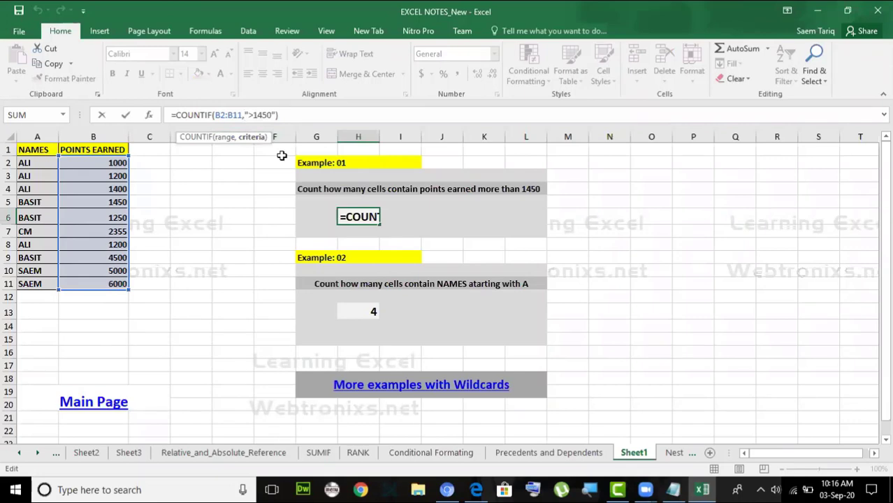
left_click(274, 115)
left_click(126, 115)
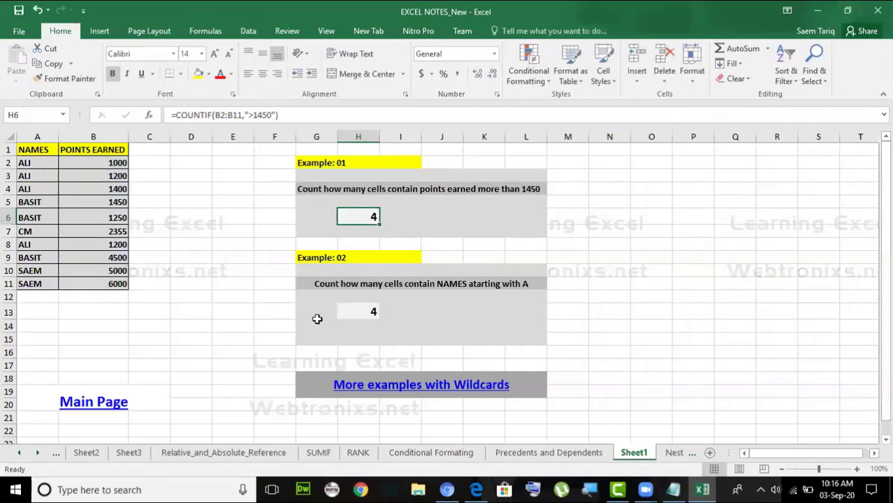
Change the criteria of Example 02's COUNTIF formula in H13 to "*T" and review the wildcard in it.
left_click(349, 311)
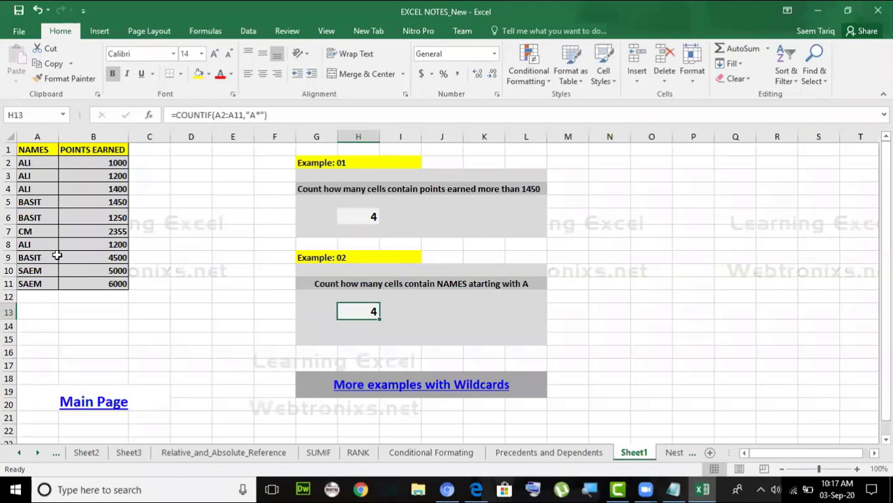
left_click(275, 114)
key("Left")
key("Left")
key("BackSpace")
key("BackSpace")
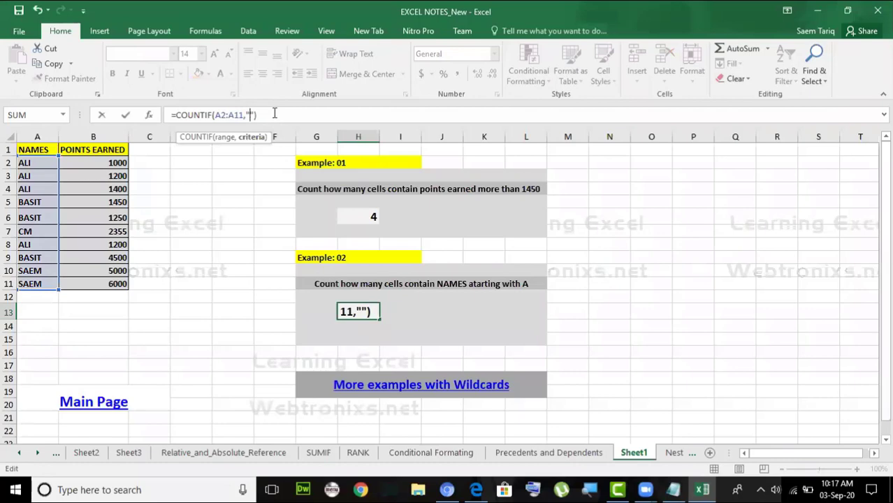
type("*T")
key("Return")
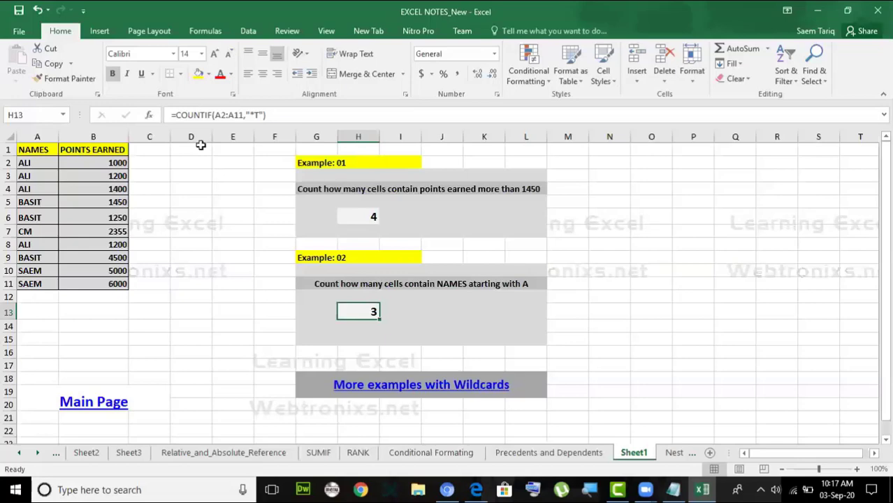
left_click(255, 114)
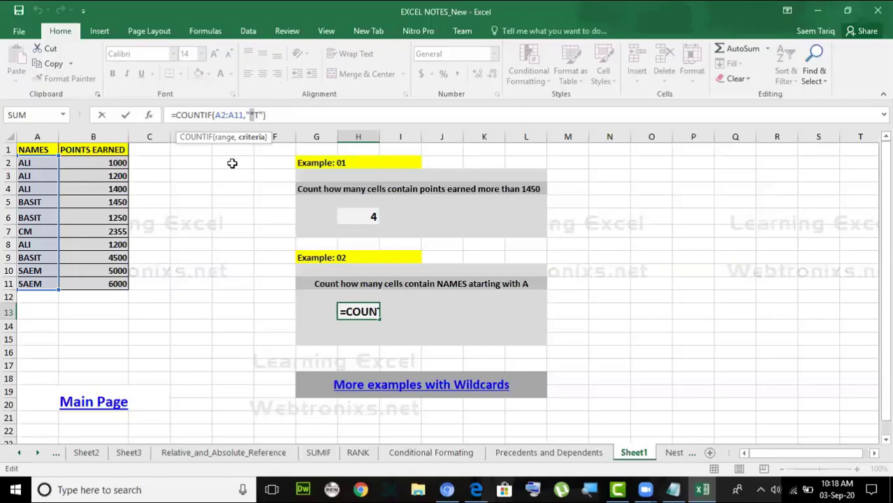
left_click(126, 115)
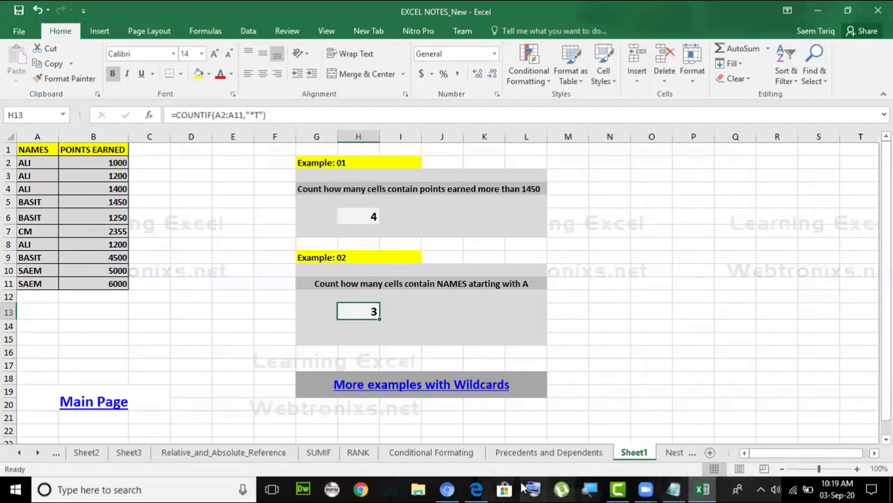
Open the Snipping Tool and capture the Zoom participants list, retaking the snip to start from the host's entry.
mouse_move(655, 487)
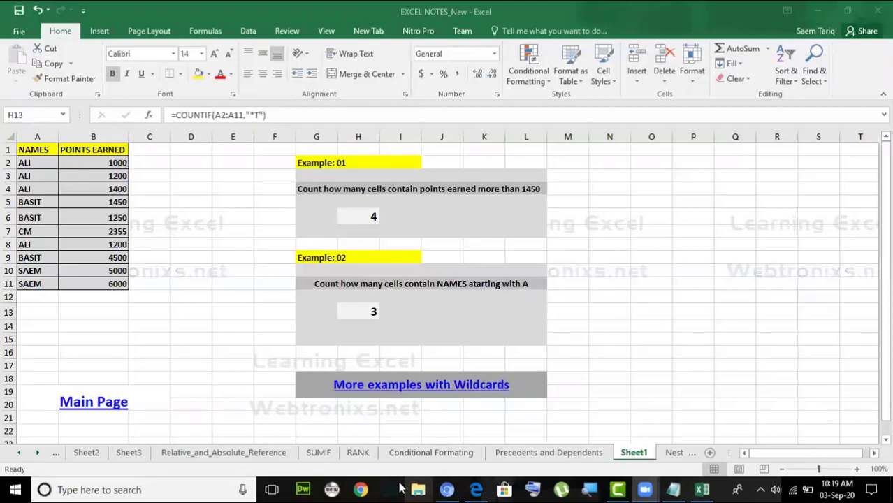
left_click(199, 488)
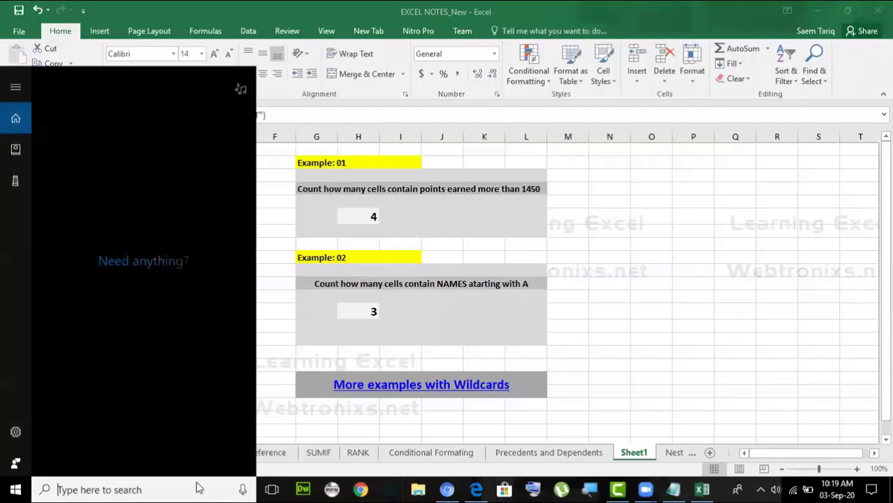
type("SNI")
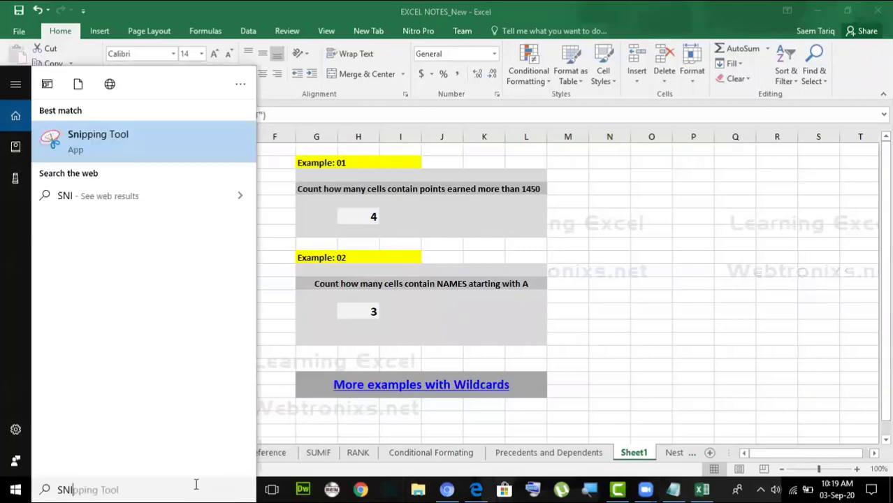
left_click(118, 141)
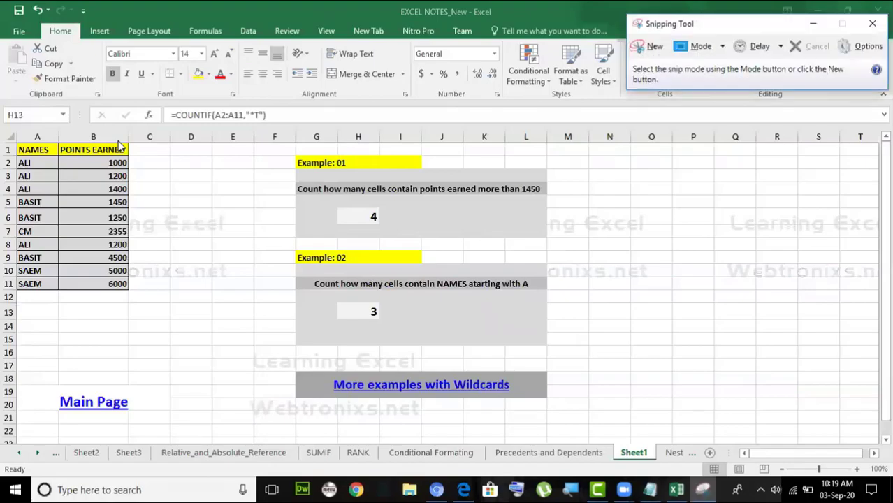
key("ctrl+n")
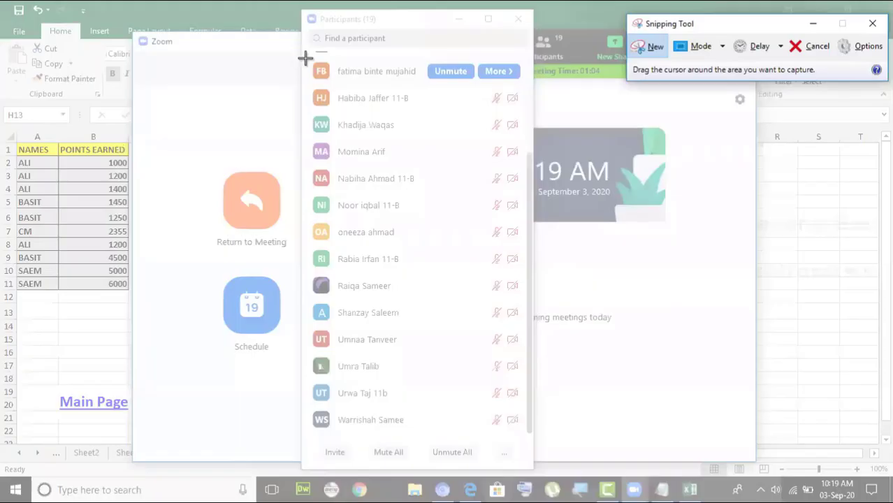
left_click_drag(306, 59, 481, 396)
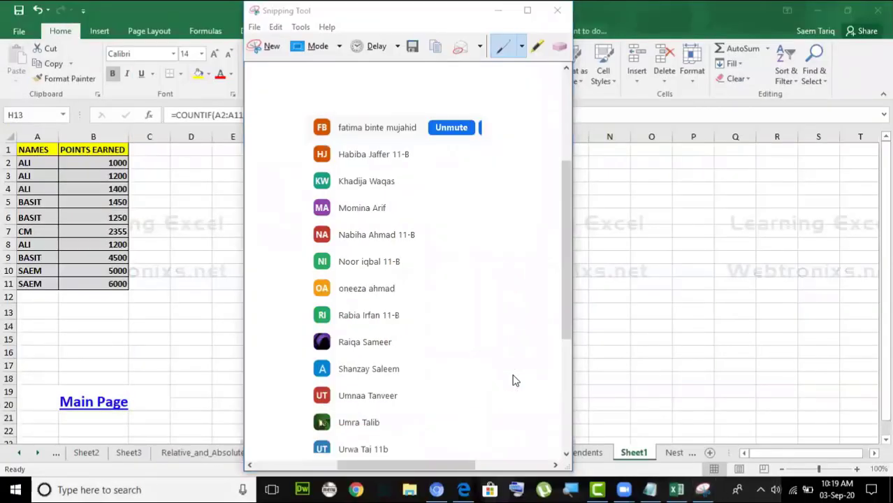
left_click(259, 45)
left_click_drag(309, 50, 531, 445)
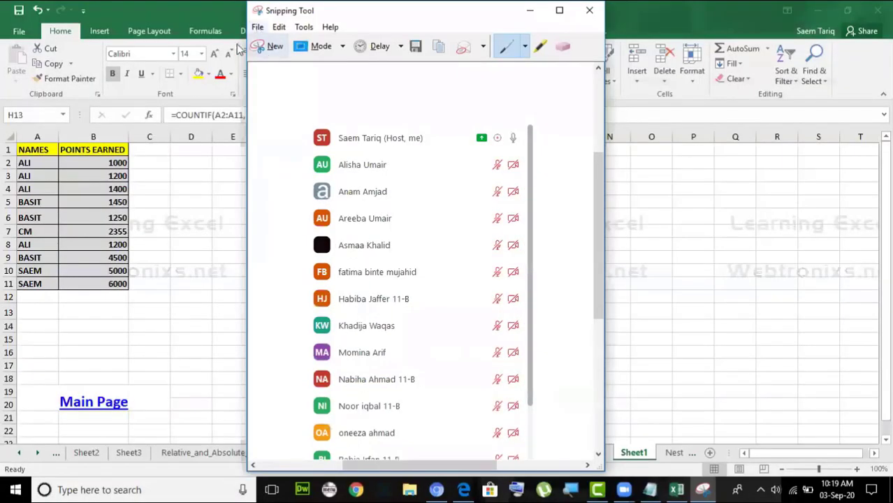
Start saving the snip to the Desktop as a JPEG with the file name "1A1 11D AND E 3RD SEP".
left_click(223, 62)
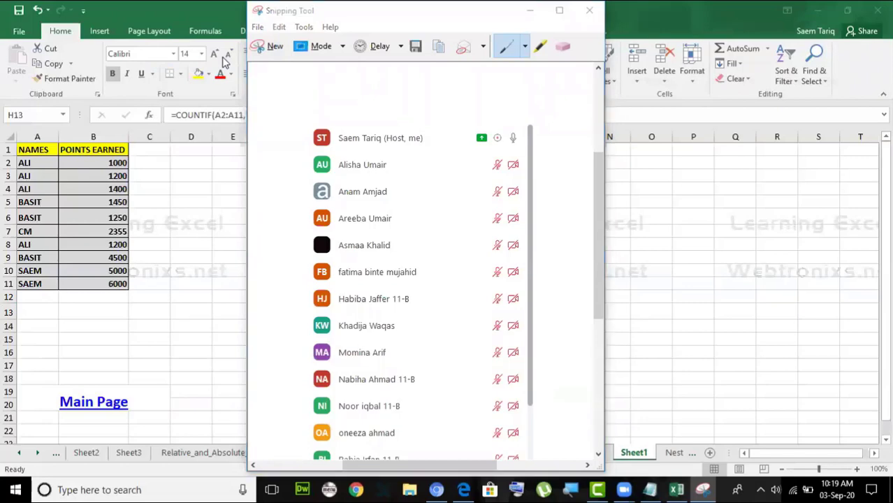
key("ctrl+s")
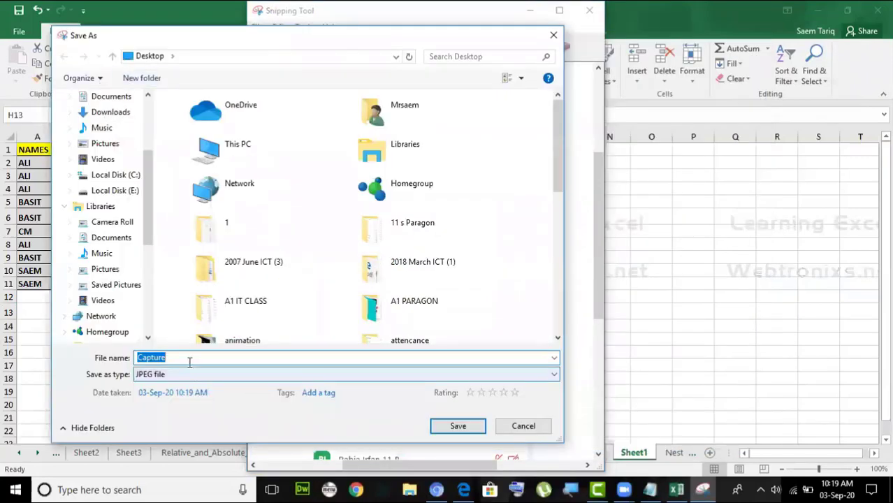
type("1A1")
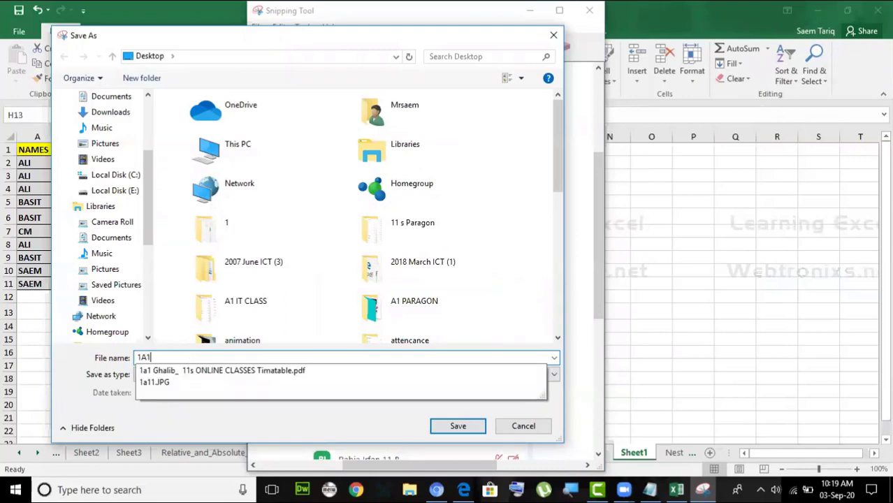
type(" 11D ")
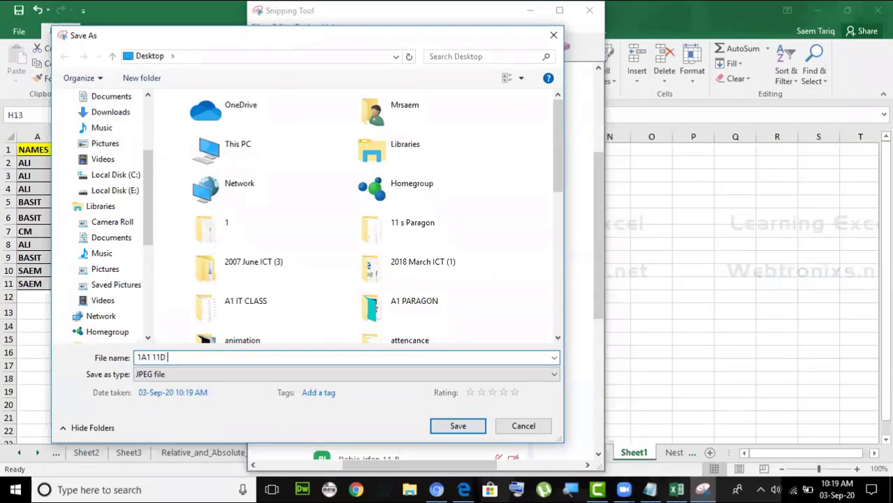
type("AND E 3RD SEP")
Correct the file name to "1A1 11DB AND ED 3RD SEP" and save the snip.
left_click(166, 358)
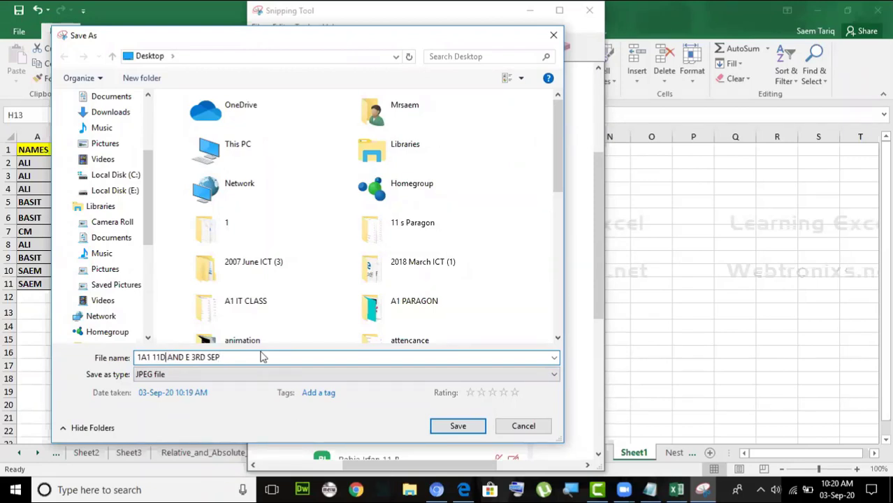
type("B")
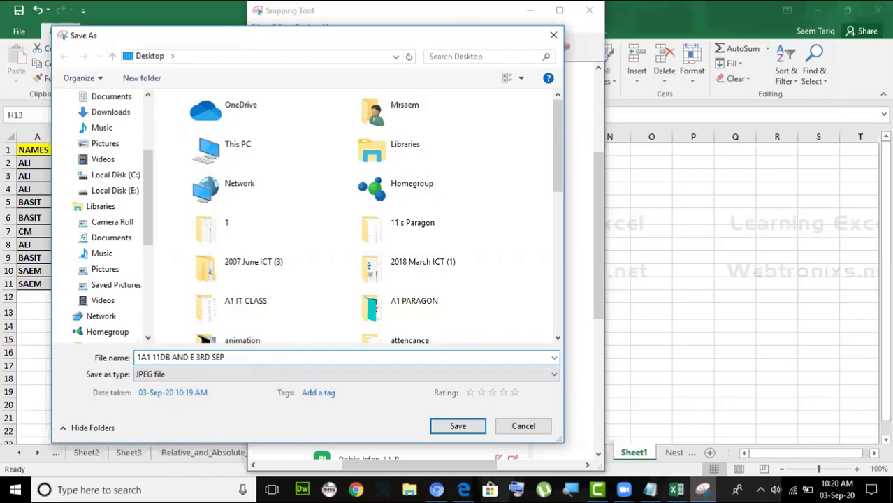
key("Right")
key("Right")
key("Right")
type("D")
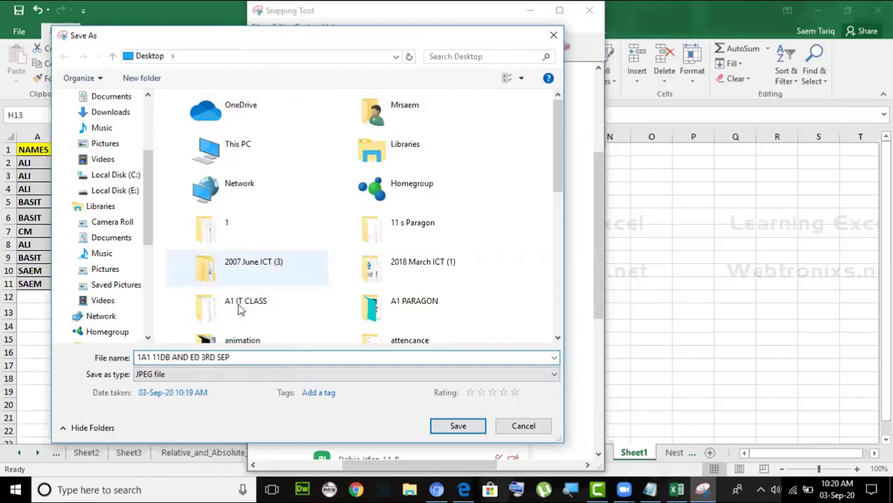
left_click_drag(241, 357, 124, 359)
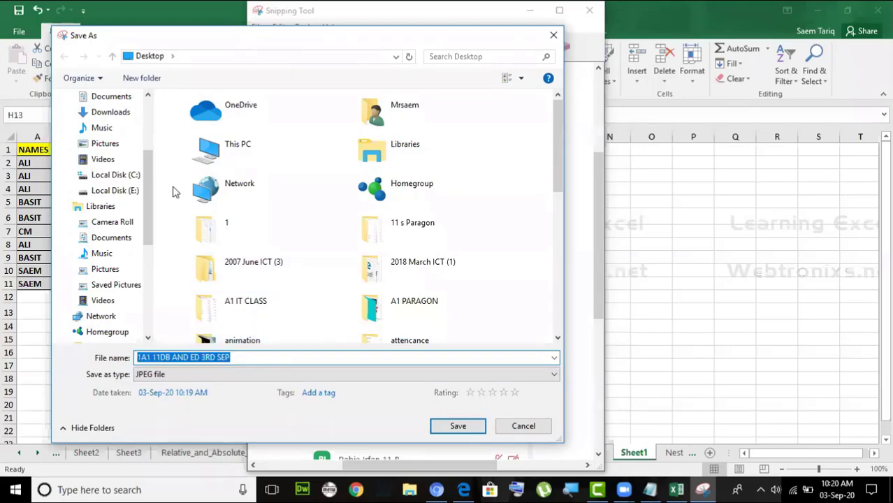
left_click_drag(225, 42, 387, 42)
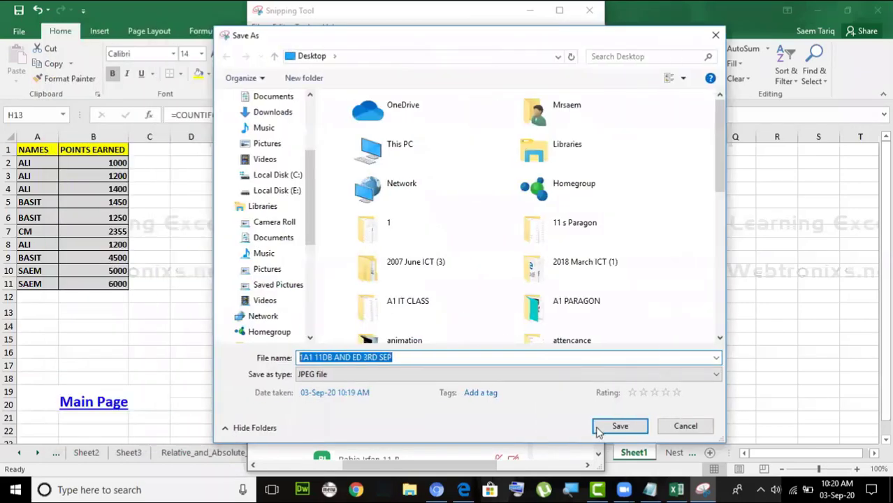
left_click(601, 428)
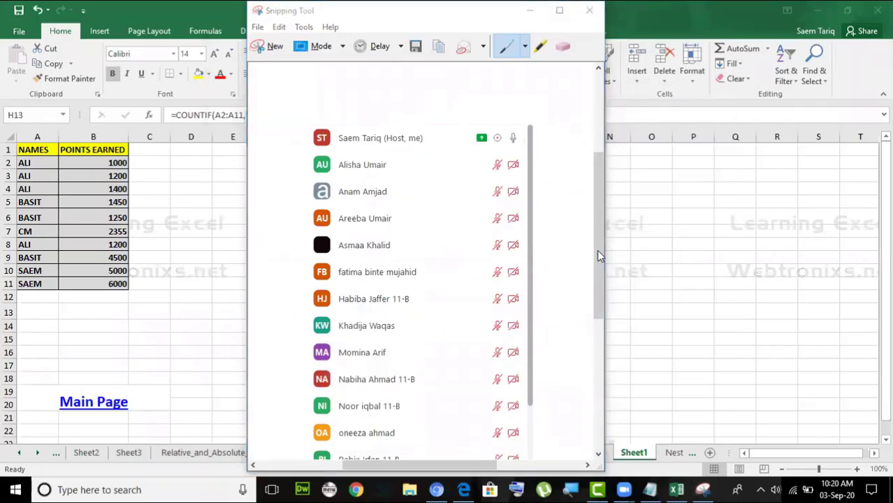
Take a new snip of the lower part of the Zoom participants list.
left_click(269, 46)
left_click_drag(308, 65, 526, 438)
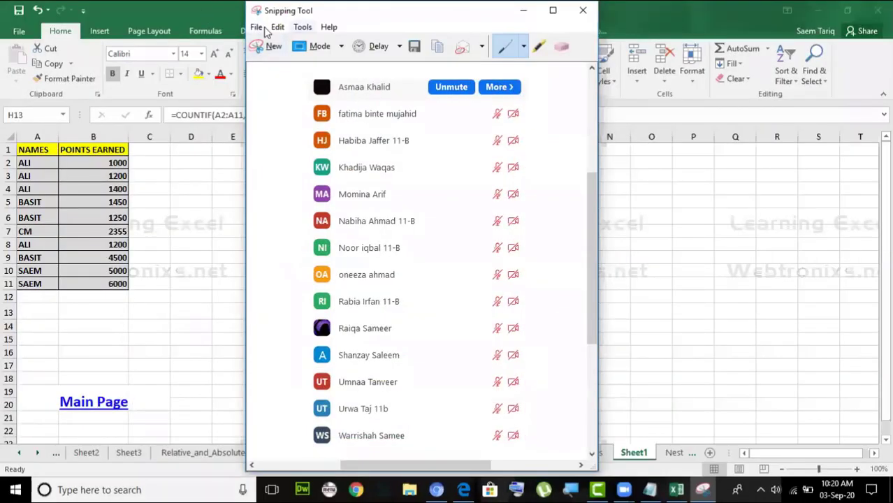